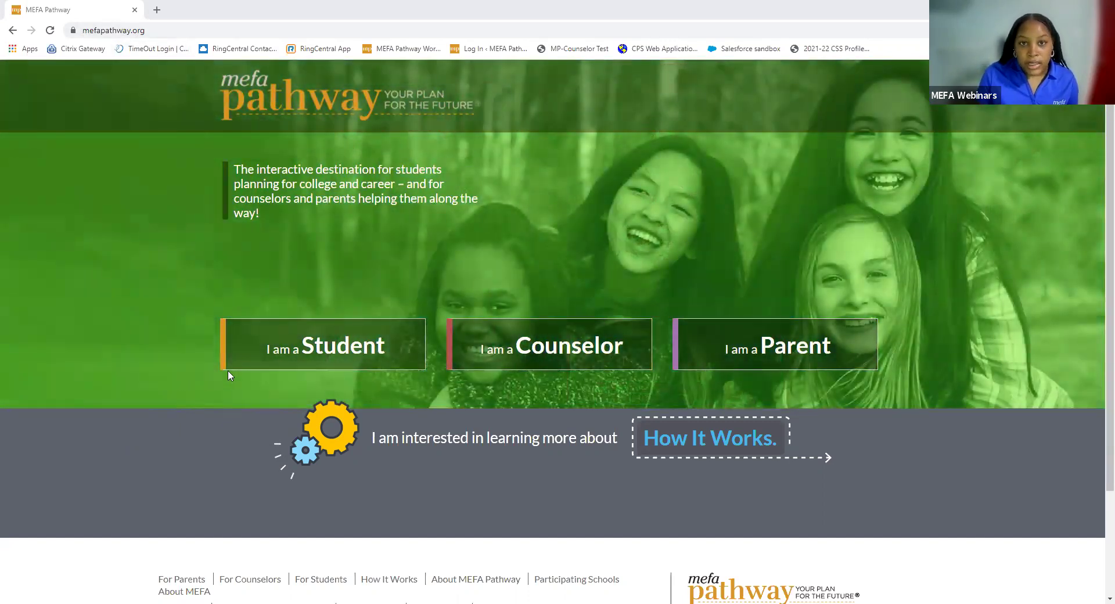
# Log in to the student account with the student's username and the account password.
pyautogui.click(288, 355)
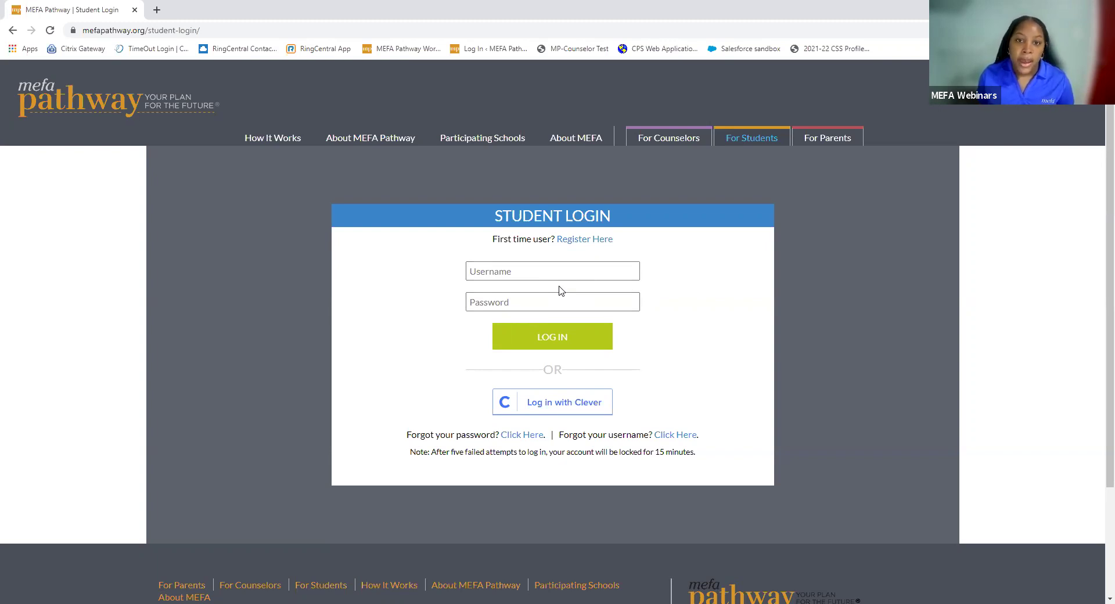
pyautogui.click(485, 268)
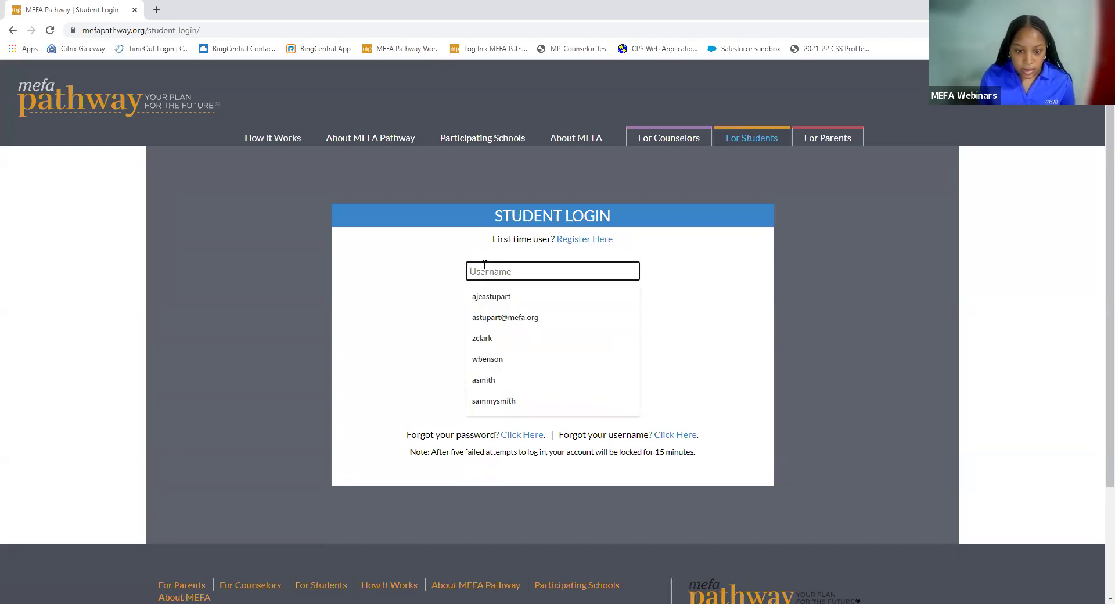
pyautogui.click(498, 338)
pyautogui.click(502, 302)
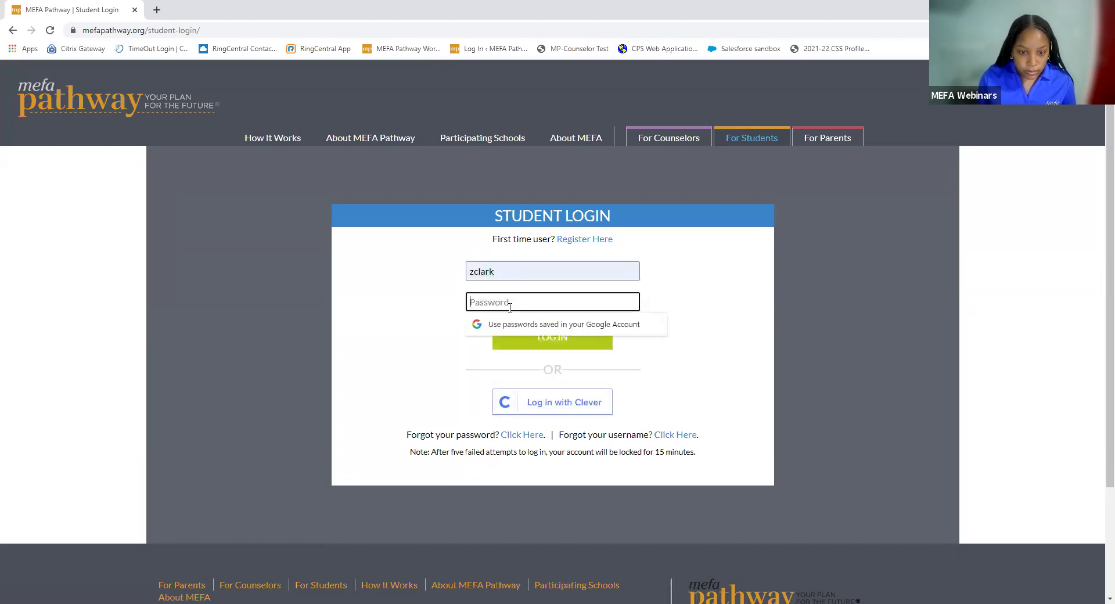
pyautogui.write('•••••••••')
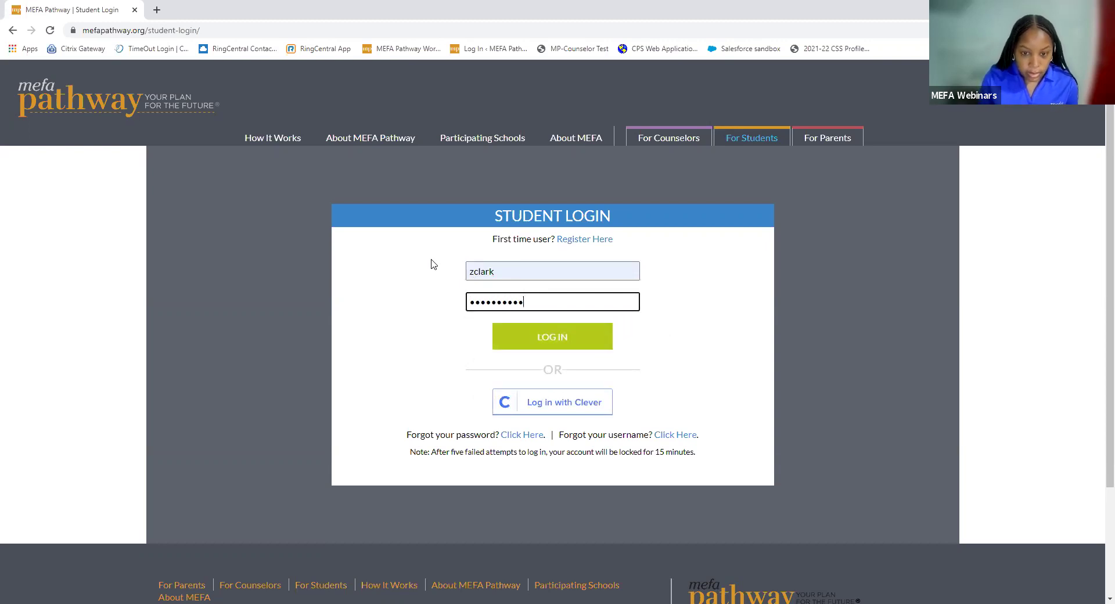
pyautogui.click(567, 340)
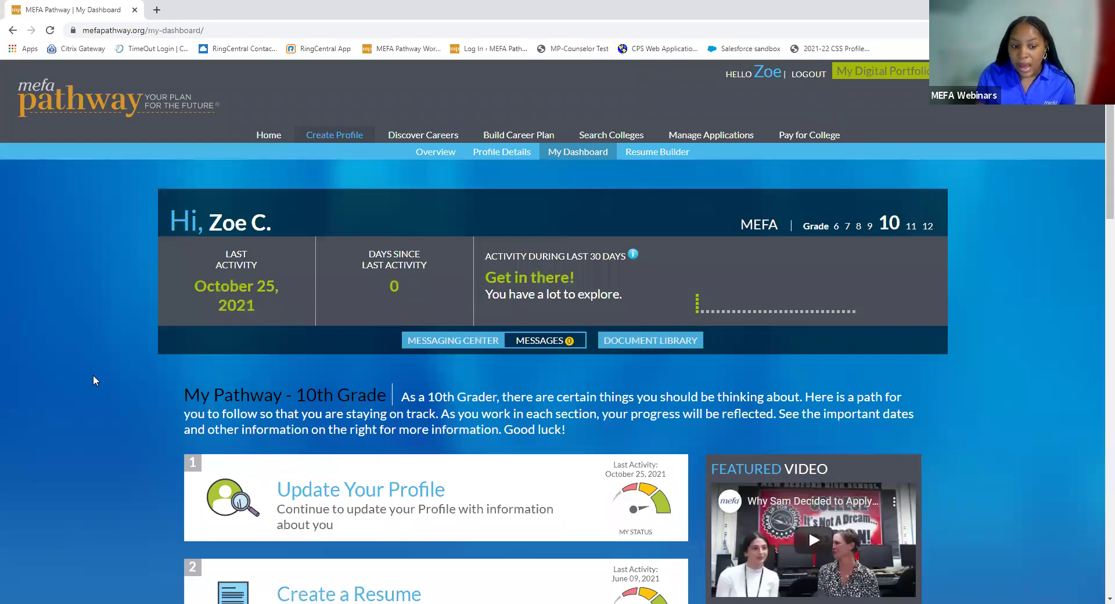
# Look over the student dashboard, including the activity summary, 10th-grade pathway tasks, featured video and featured scholarship.
pyautogui.scroll(-1, 75, 408)
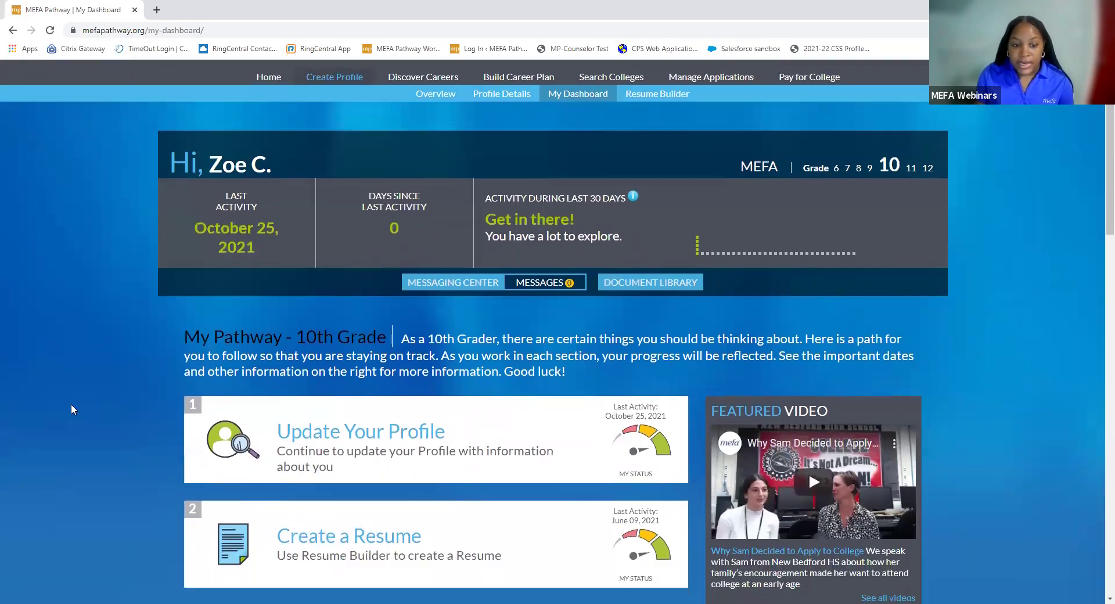
pyautogui.scroll(1, 70, 405)
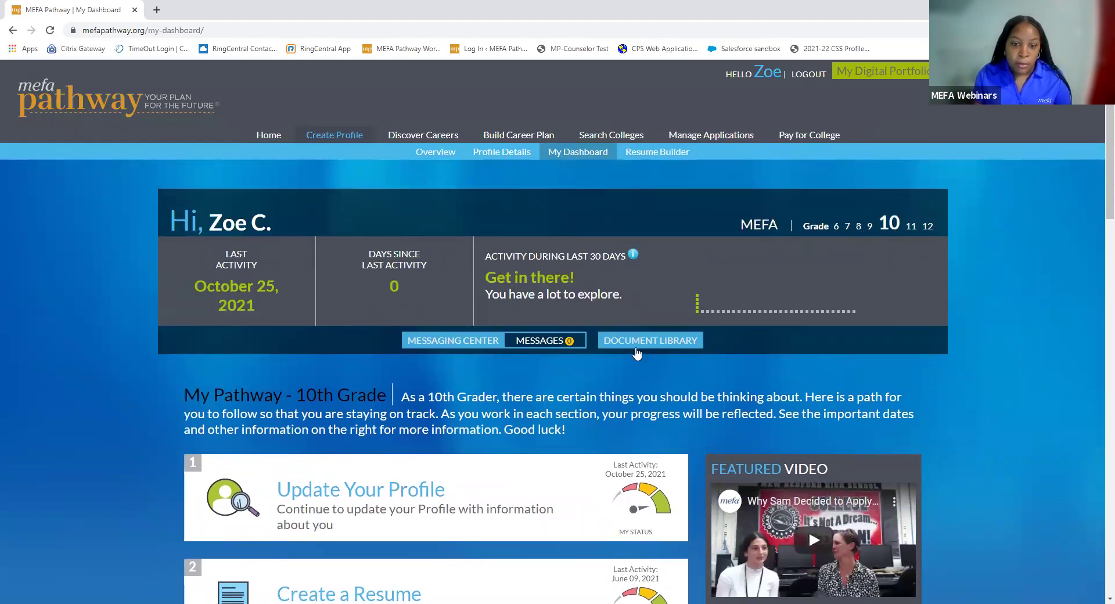
pyautogui.scroll(-2, 407, 421)
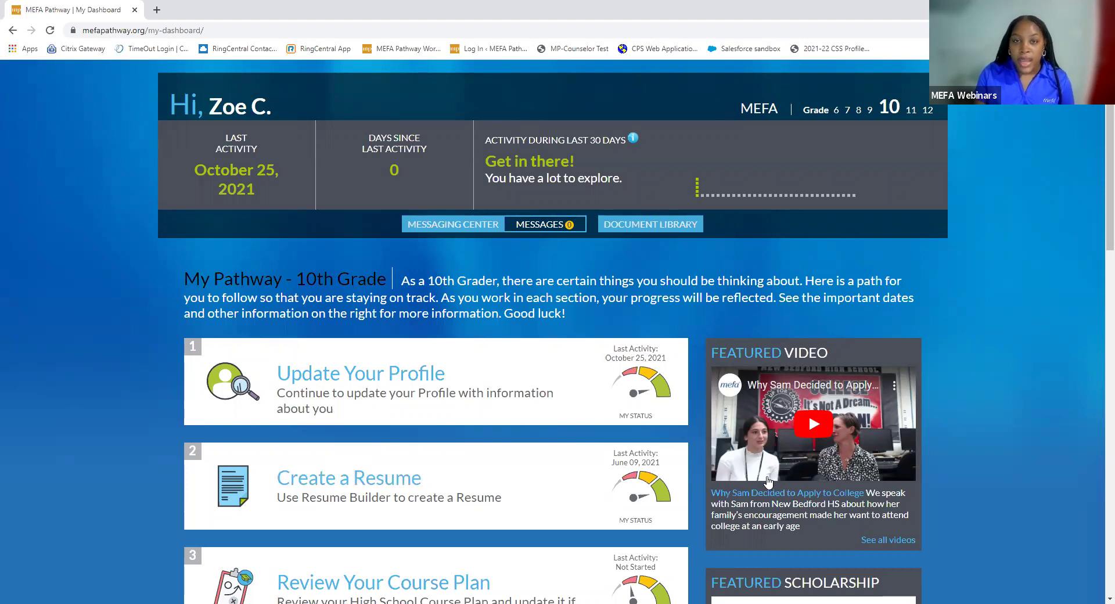
pyautogui.scroll(-1, 781, 481)
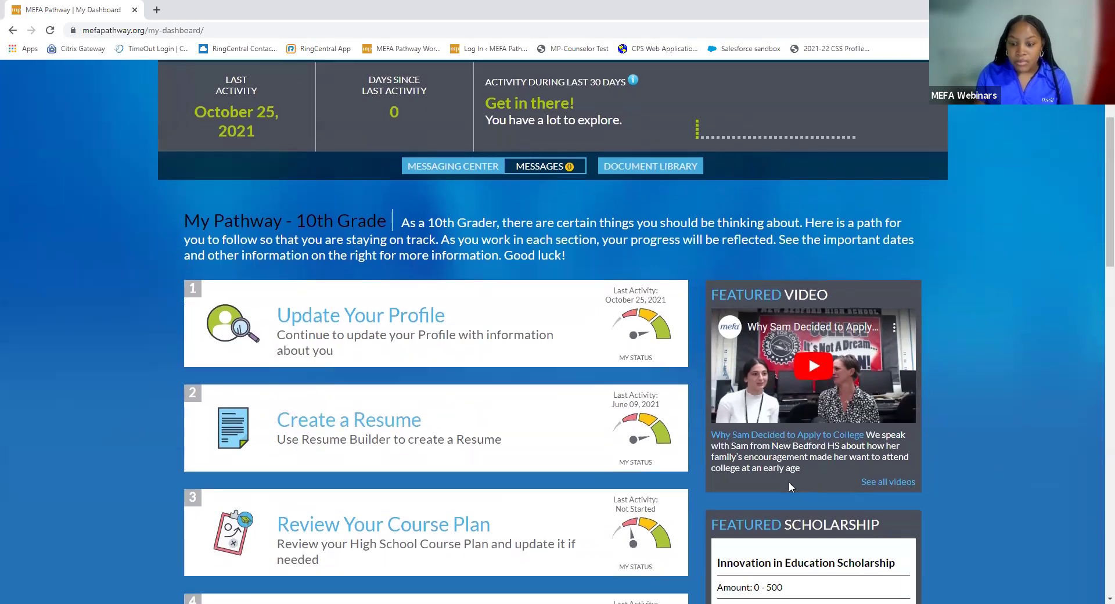
pyautogui.scroll(-1, 784, 485)
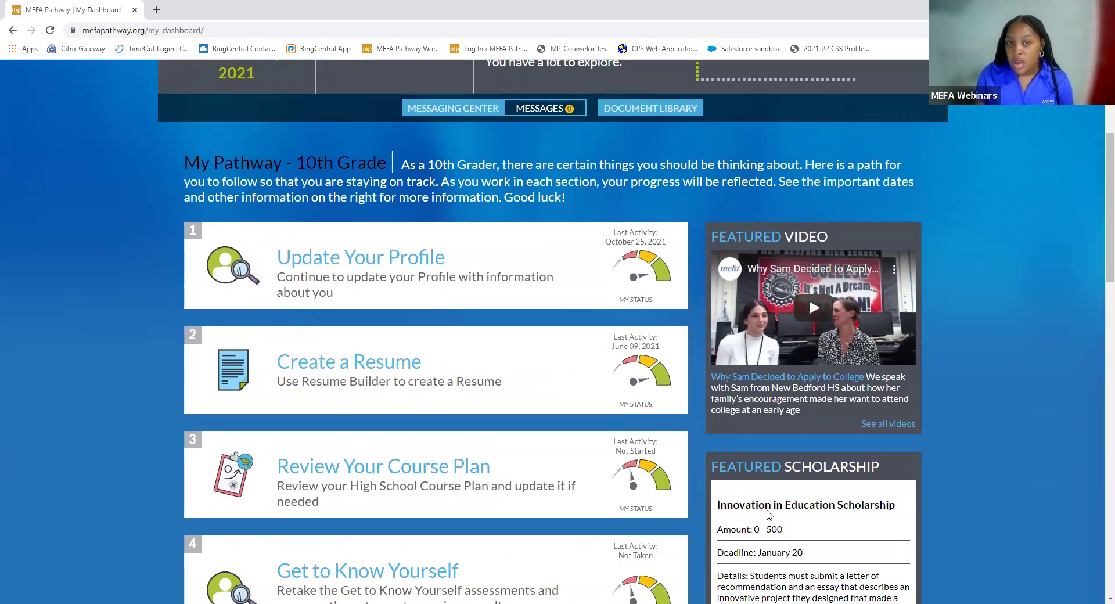
pyautogui.scroll(-2, 768, 511)
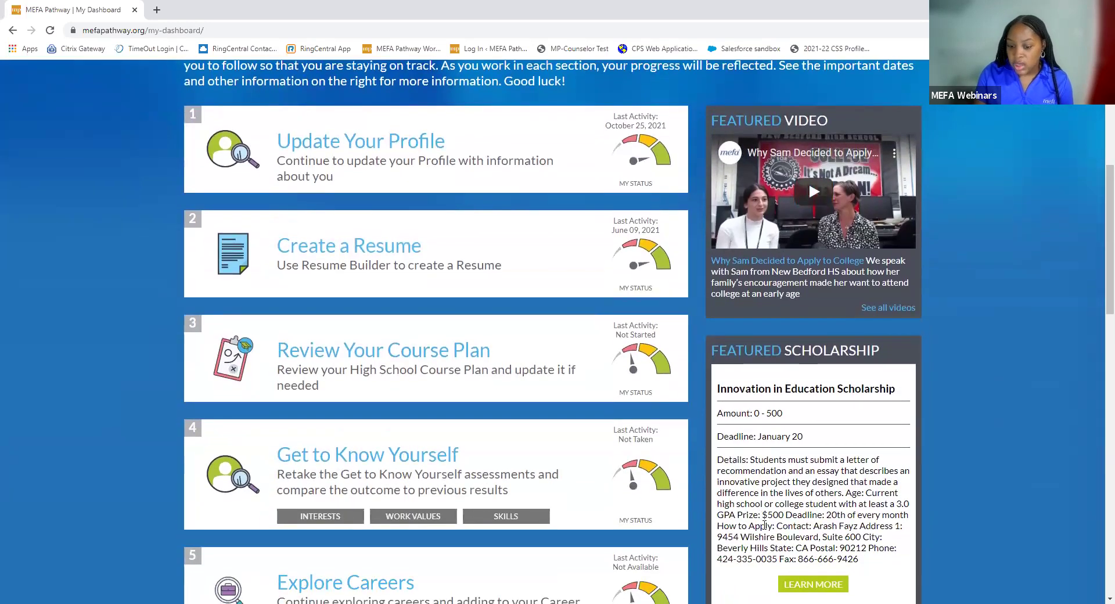
pyautogui.scroll(5, 764, 514)
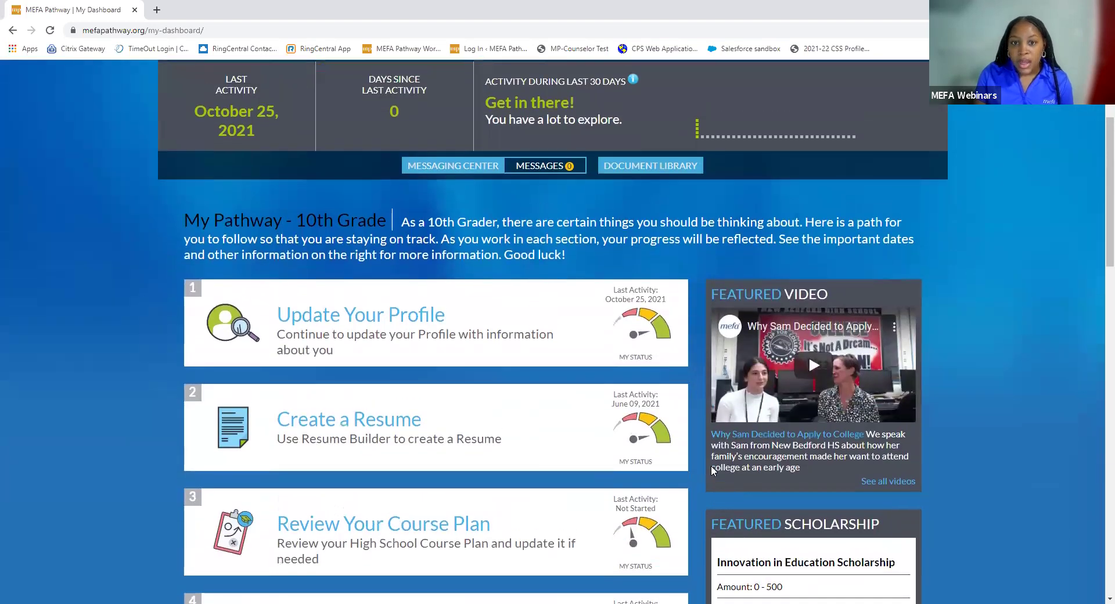
pyautogui.scroll(1, 512, 262)
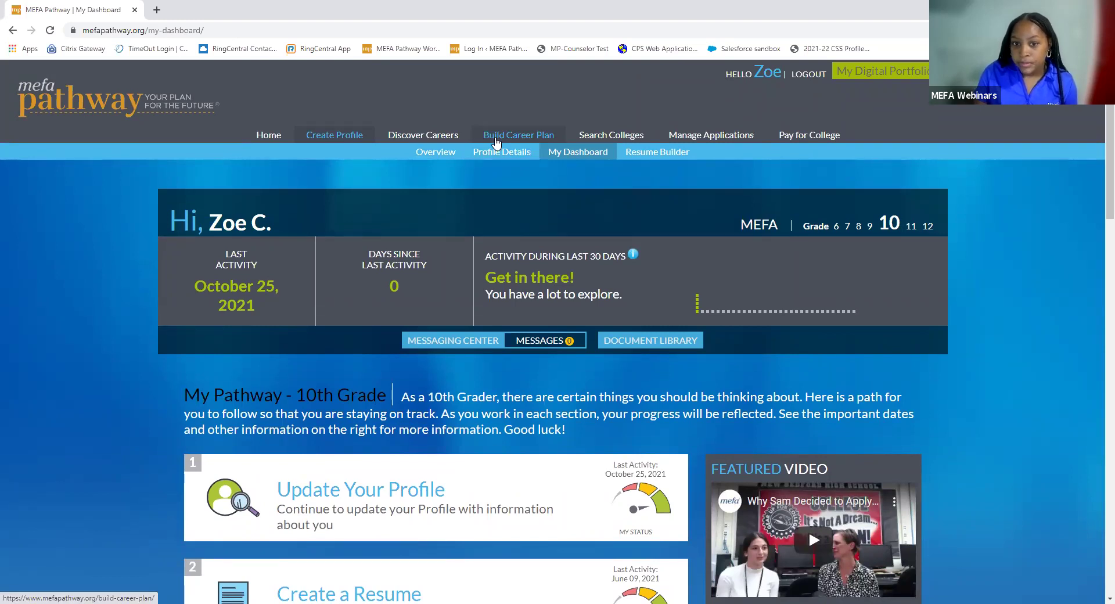
# Open the Goals & Strategies page of the Build Career Plan section.
pyautogui.click(495, 142)
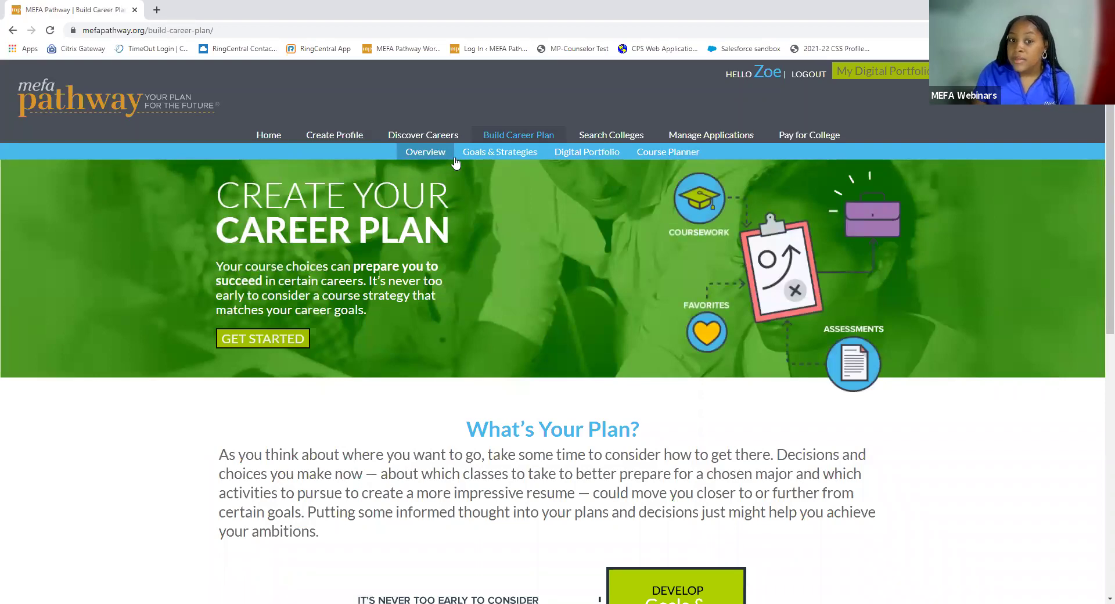
pyautogui.click(482, 160)
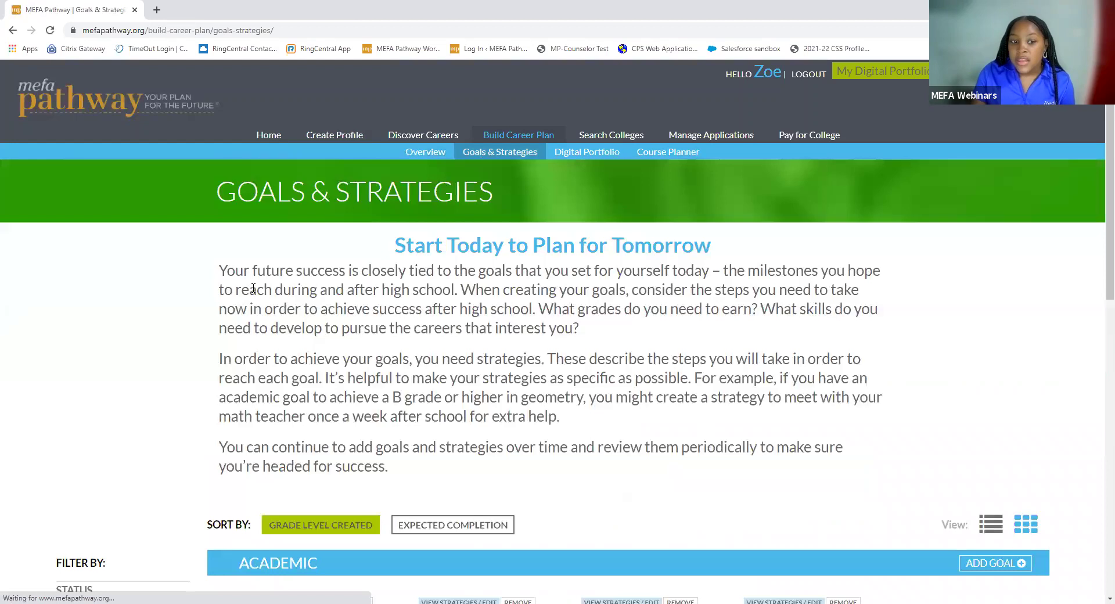
pyautogui.scroll(-1, 248, 318)
pyautogui.scroll(-2, 248, 318)
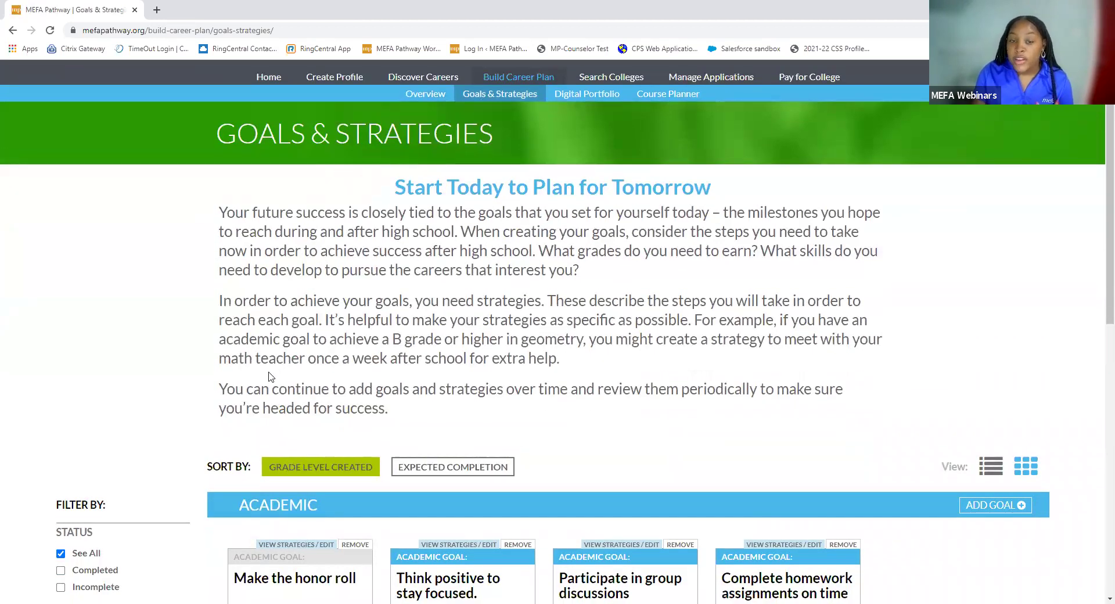
# Review the goal filters and the existing academic, career and personal goals on the Goals & Strategies page.
pyautogui.scroll(-1, 281, 387)
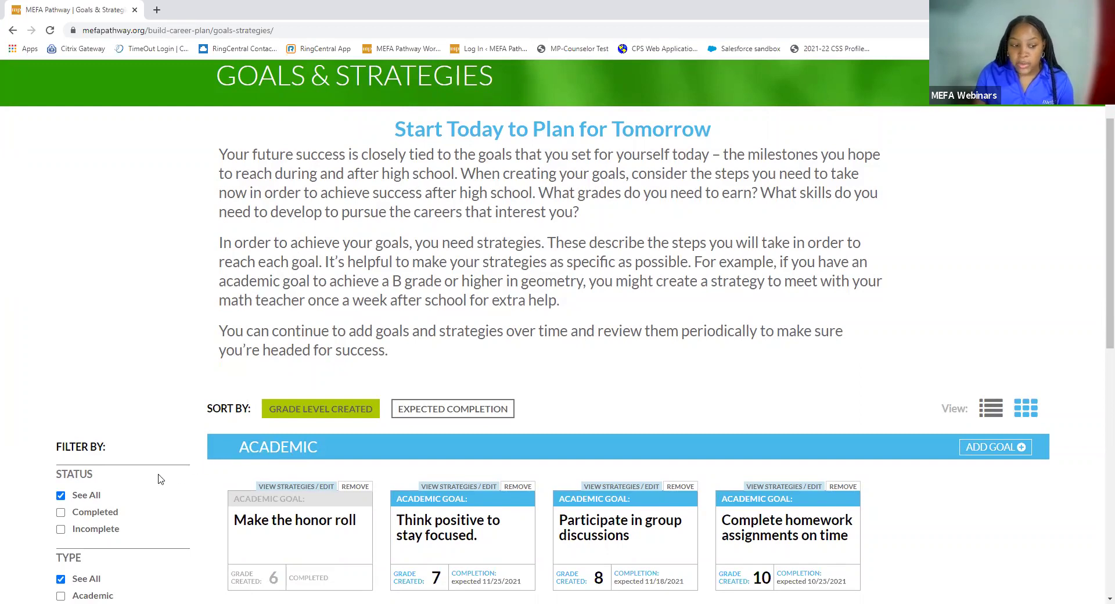
pyautogui.scroll(-1, 92, 534)
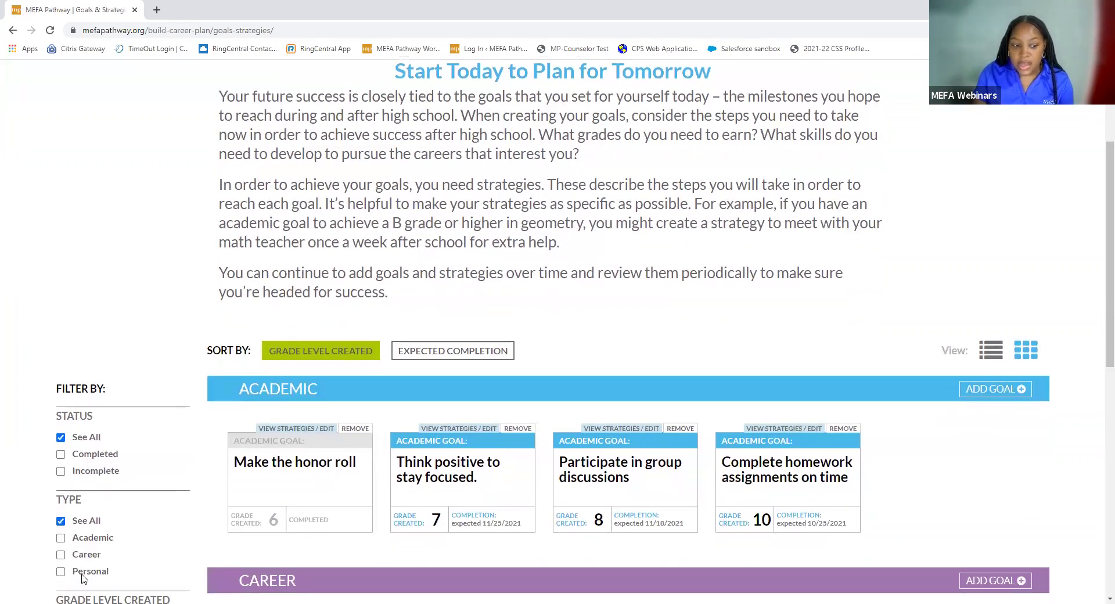
pyautogui.scroll(-1, 84, 530)
pyautogui.scroll(-1, 93, 520)
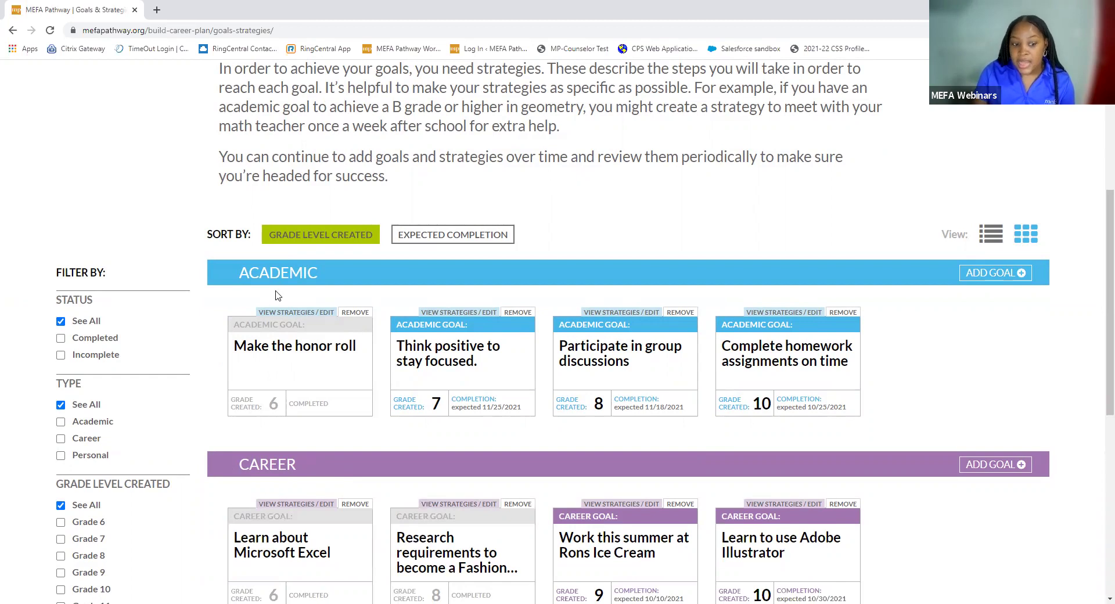
pyautogui.scroll(-1, 268, 407)
pyautogui.scroll(-1, 266, 418)
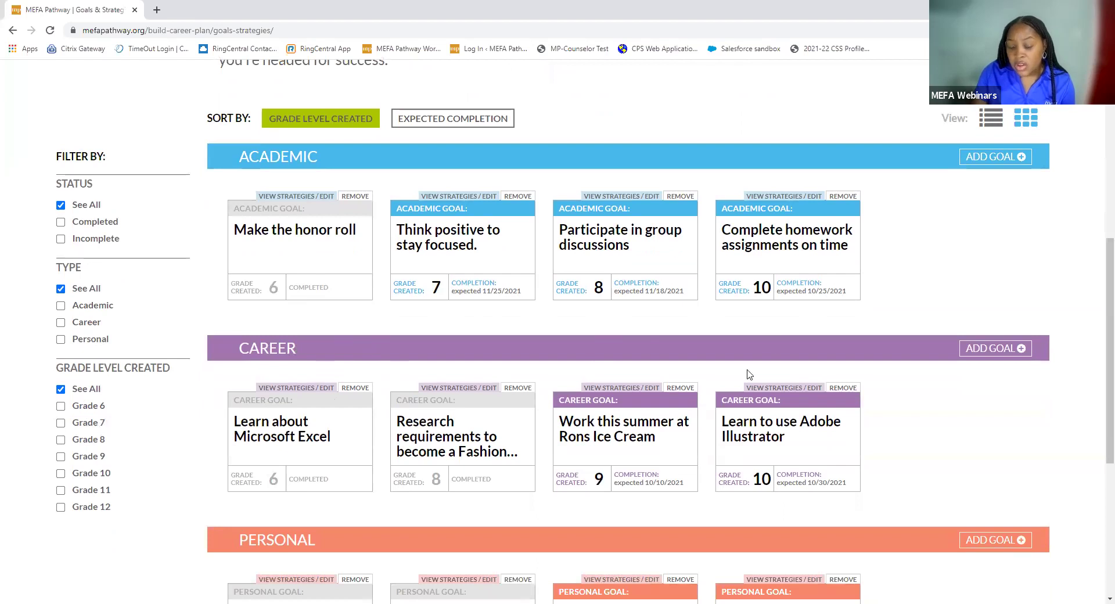
pyautogui.scroll(-1, 730, 472)
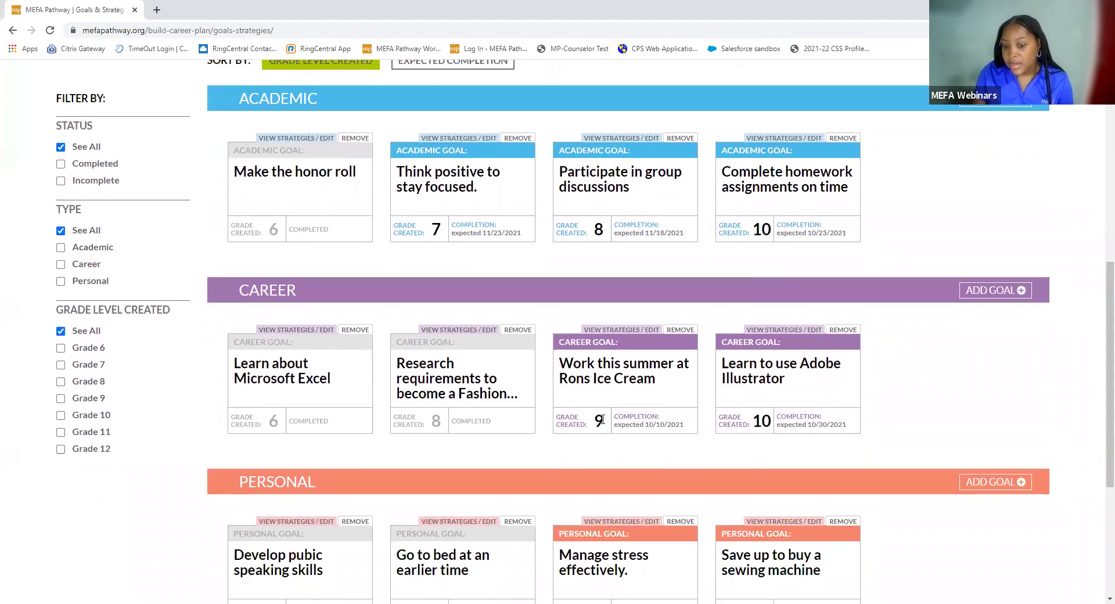
pyautogui.scroll(-2, 763, 424)
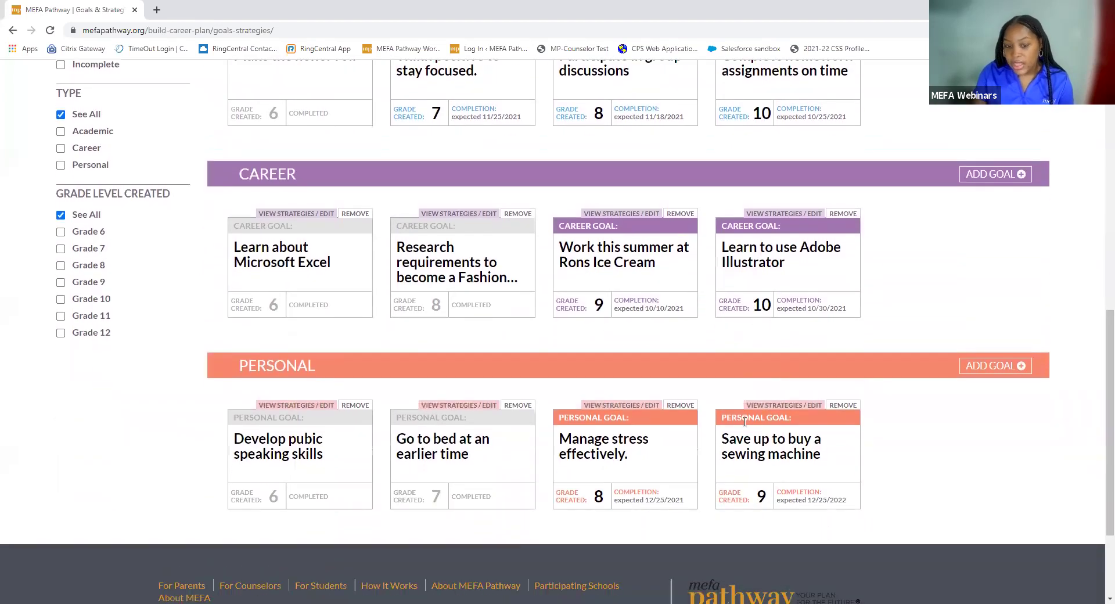
pyautogui.scroll(1, 741, 416)
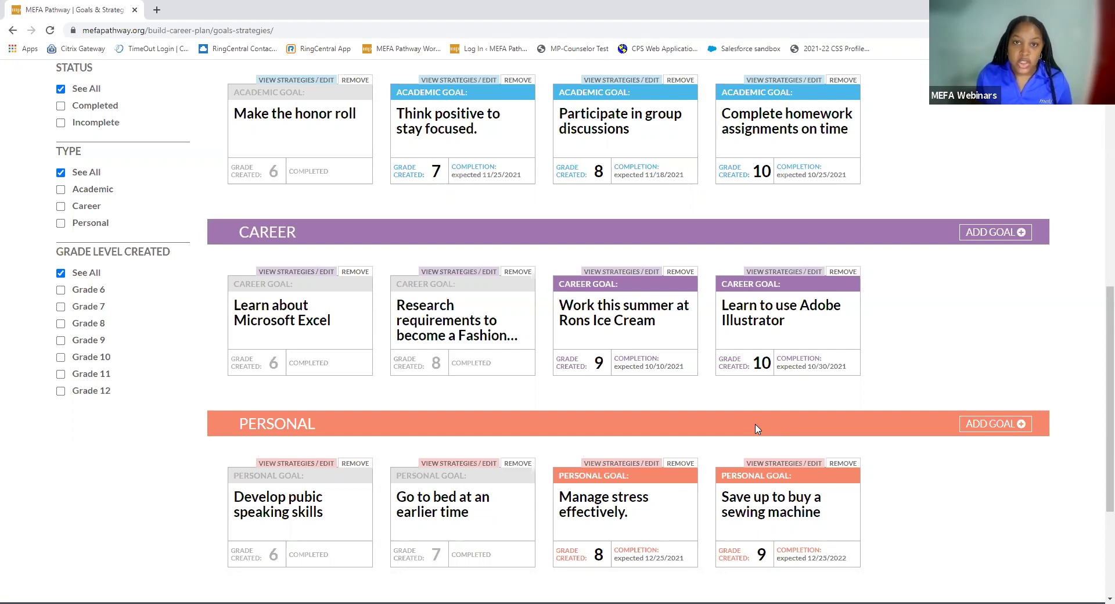
pyautogui.scroll(4, 755, 394)
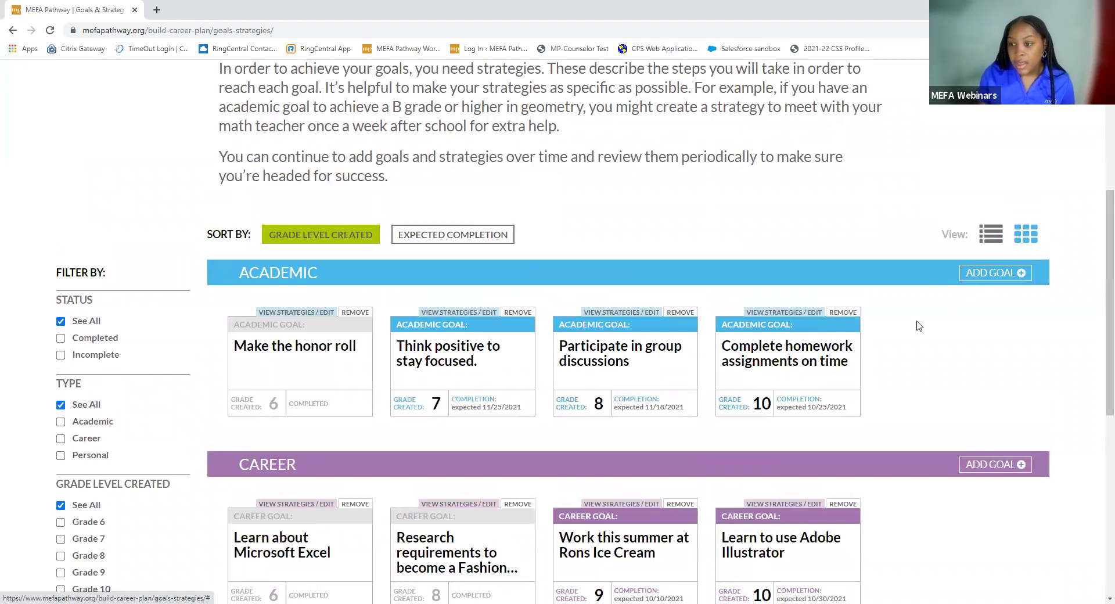
# Start a new academic goal with the description "Making the honor roll".
pyautogui.click(979, 281)
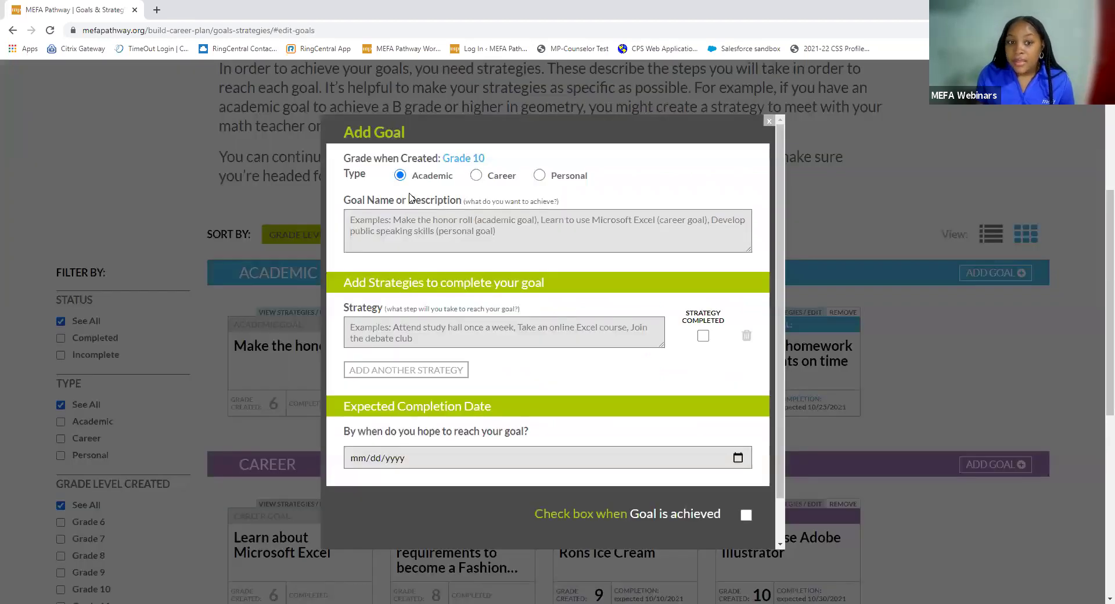
pyautogui.click(388, 222)
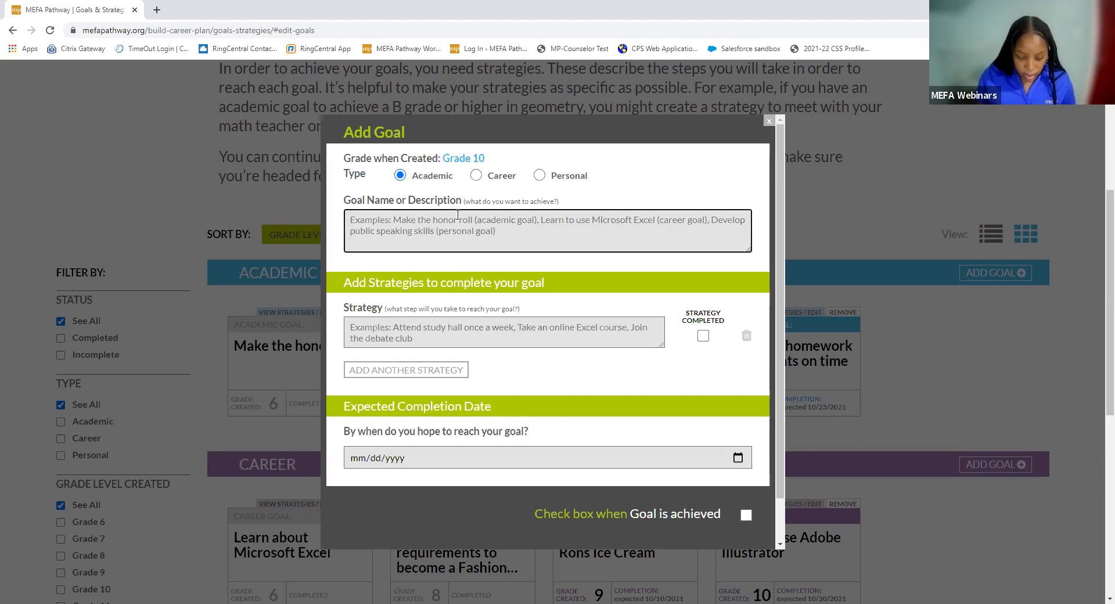
pyautogui.write('Making the')
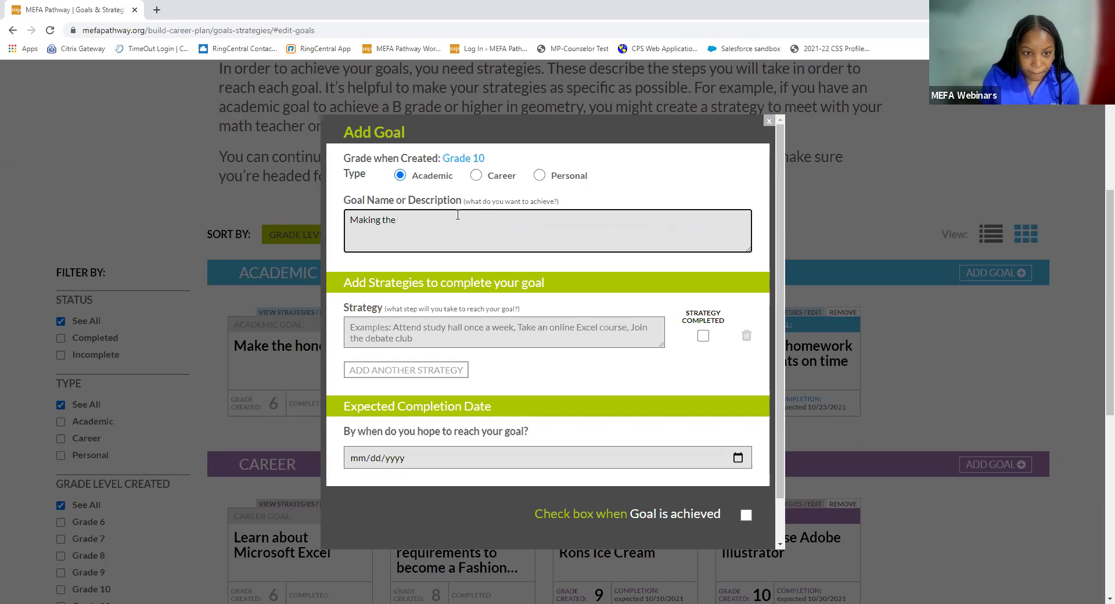
pyautogui.write(' honor roll')
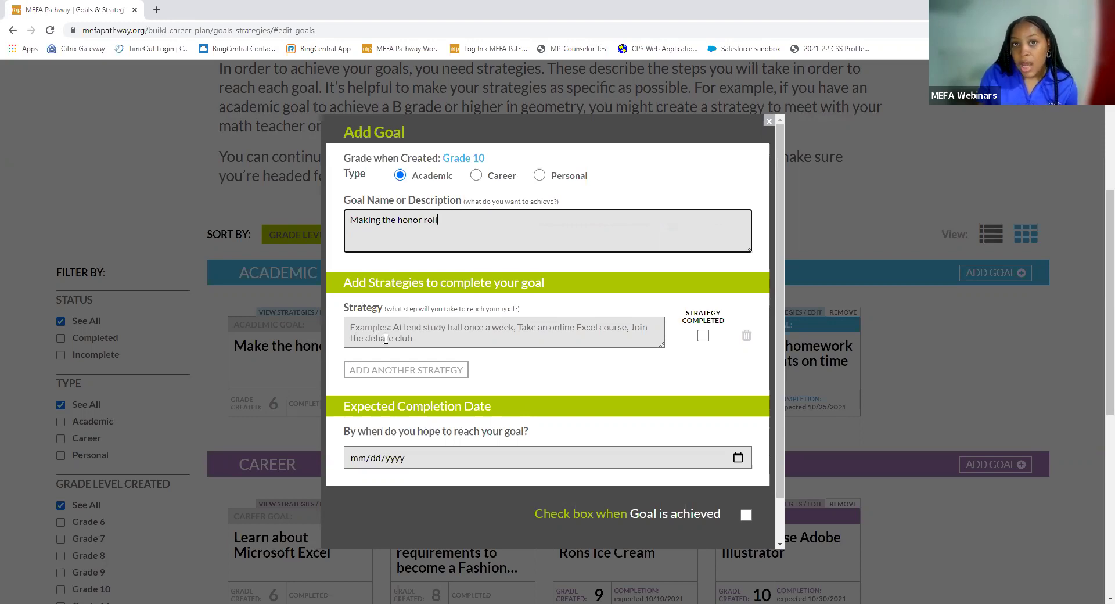
# Enter "Attend study hall twice a week" as the first strategy for the honor roll goal.
pyautogui.click(386, 330)
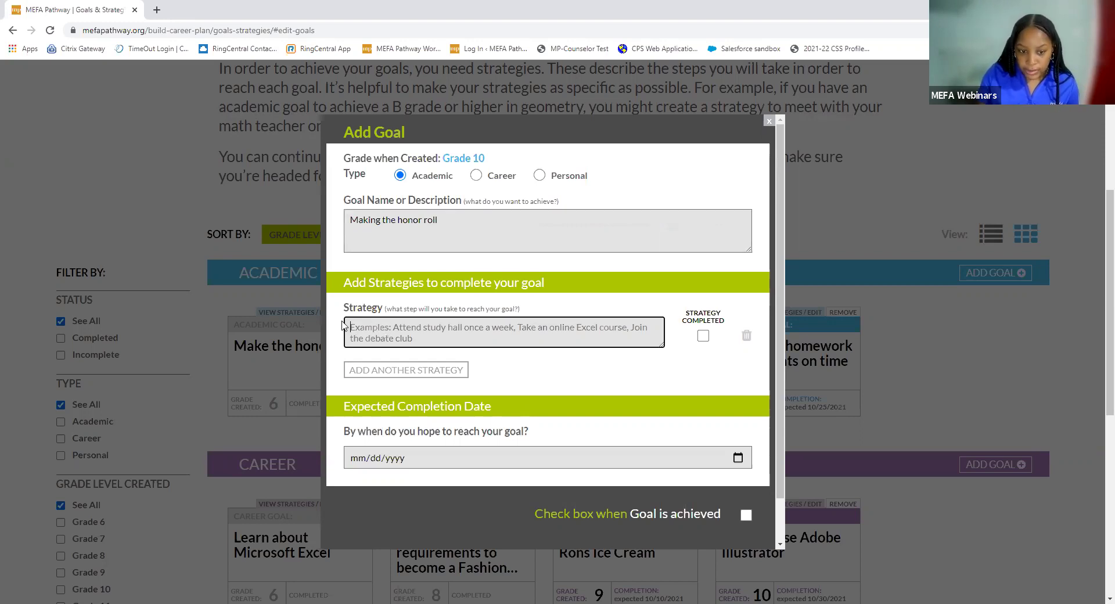
pyautogui.write('Attend study hall')
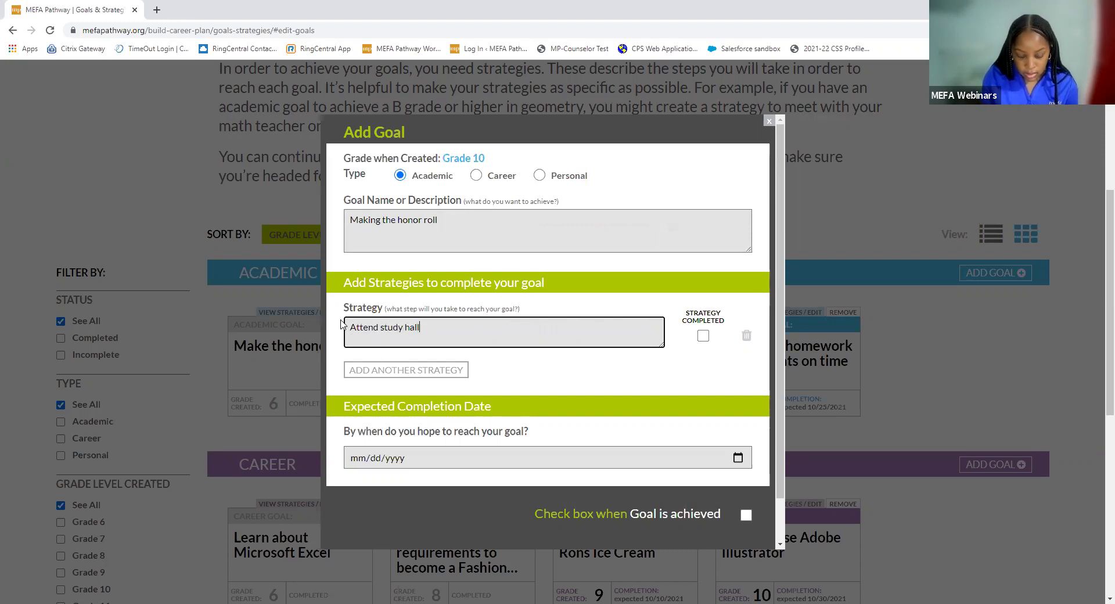
pyautogui.write(' twice a wekk')
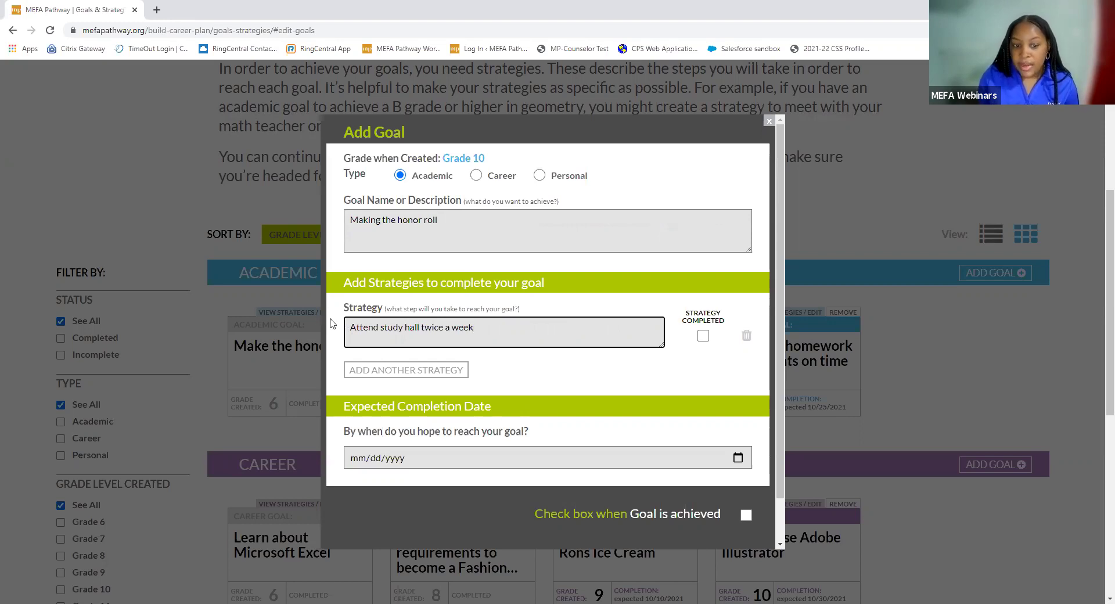
# Add a second strategy to the goal reading "Connect with my guidance counselor after school during the week".
pyautogui.click(377, 373)
pyautogui.click(374, 388)
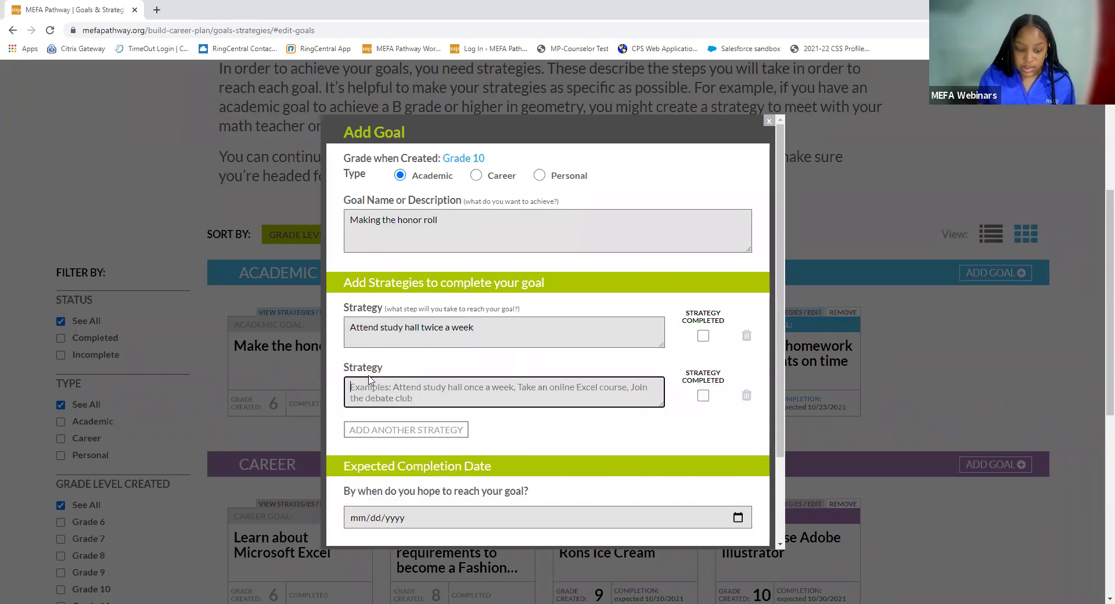
pyautogui.write('Connect w')
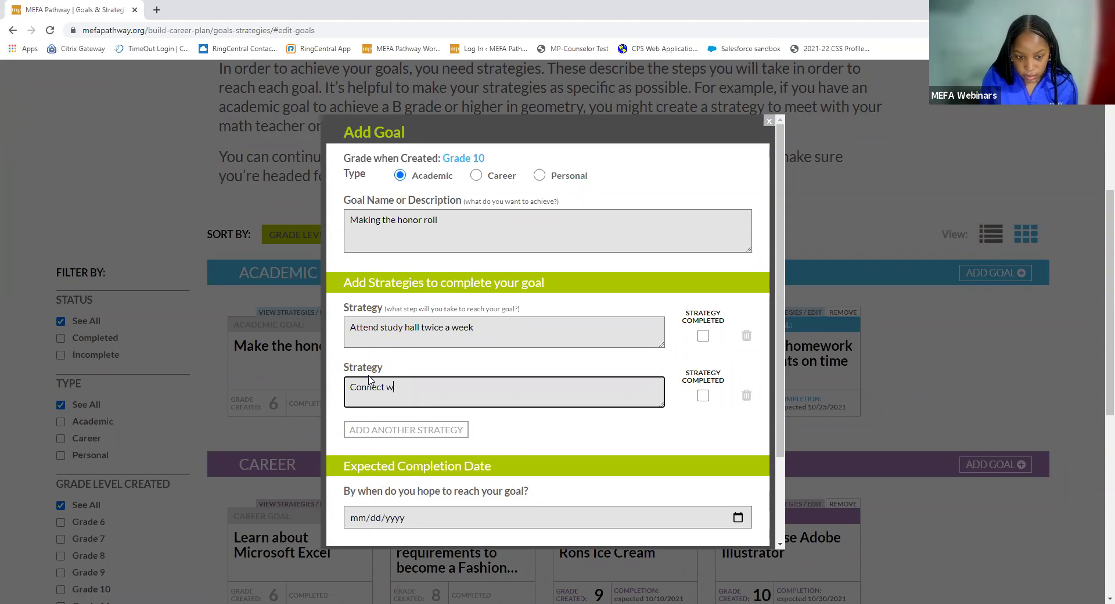
pyautogui.write('ith my gui')
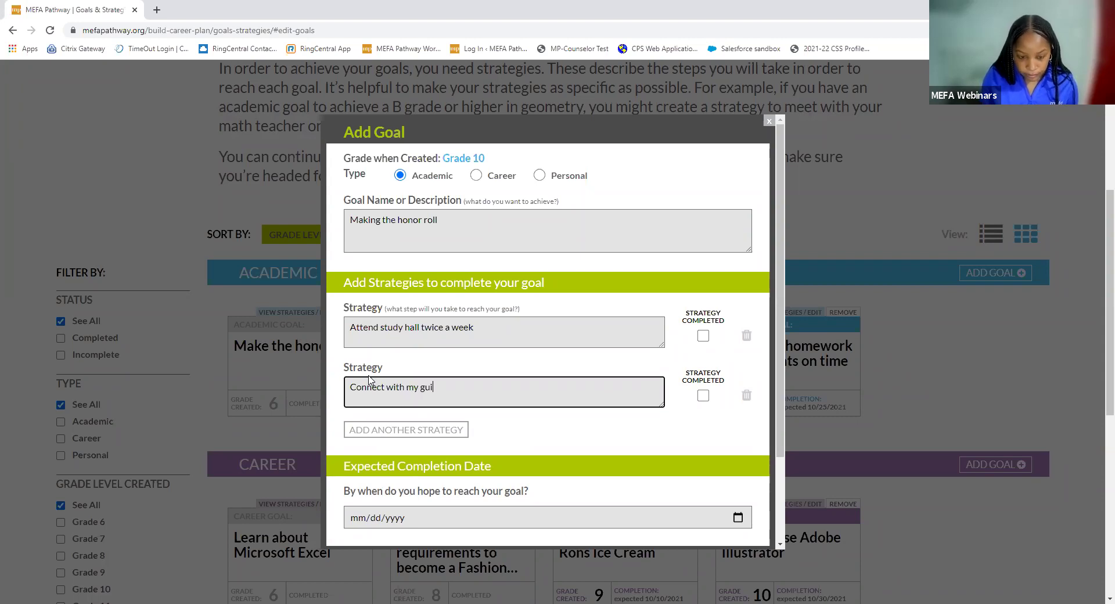
pyautogui.write('dance counselo')
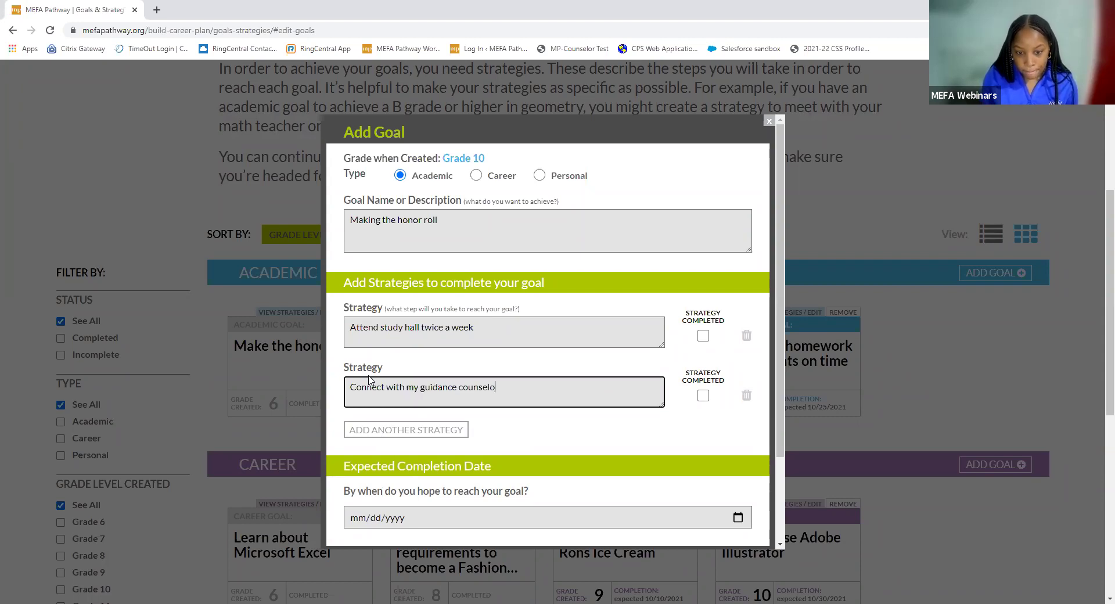
pyautogui.write('r after sch')
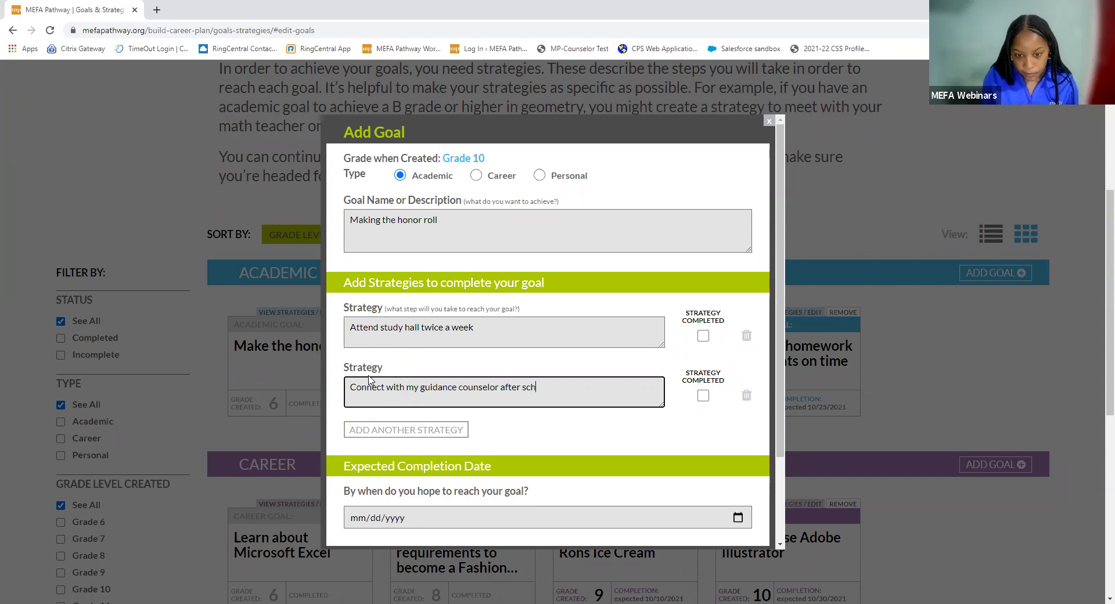
pyautogui.write('ool dui')
pyautogui.press('BackSpace')
pyautogui.write('ring')
pyautogui.write(' wee')
pyautogui.press('BackSpace')
pyautogui.press('BackSpace')
pyautogui.press('BackSpace')
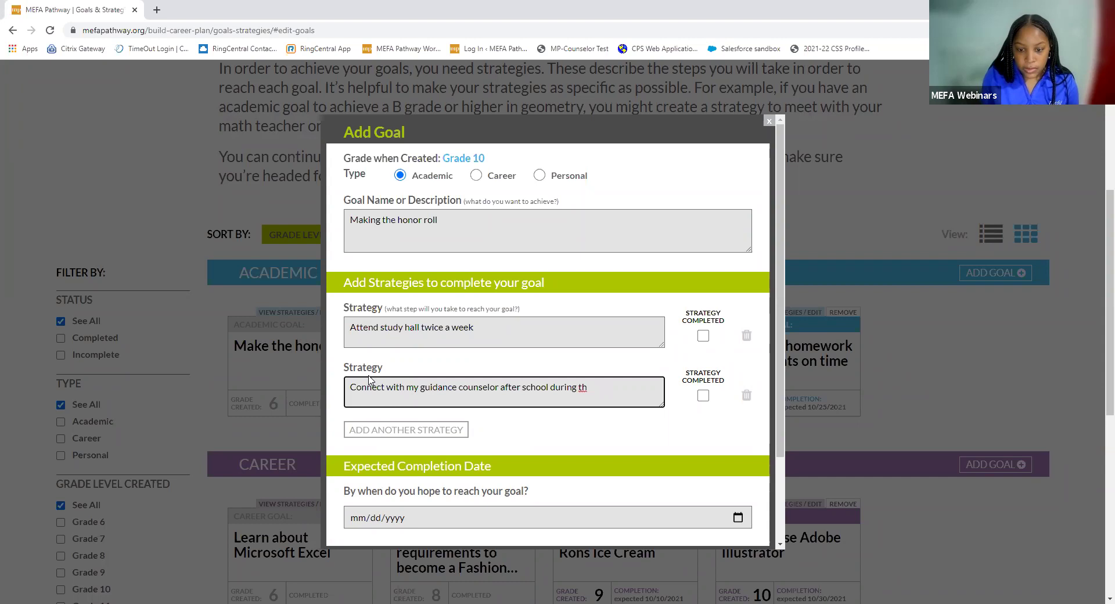
pyautogui.write('week')
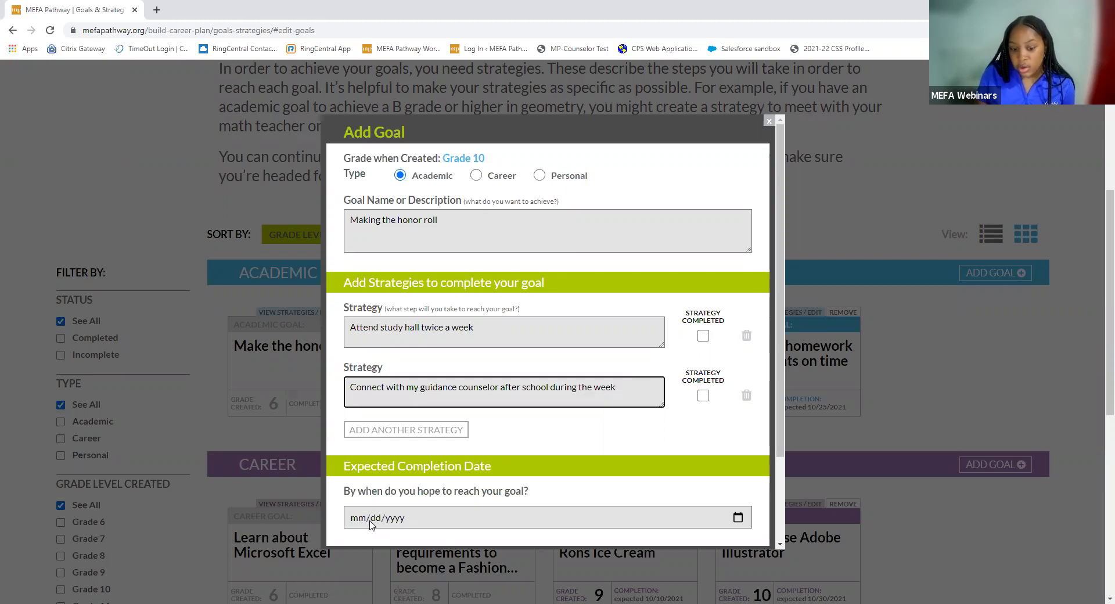
# Set the goal's expected completion date to 10/25/2021 and save the goal.
pyautogui.scroll(-2, 360, 511)
pyautogui.click(363, 409)
pyautogui.write('10/25/202')
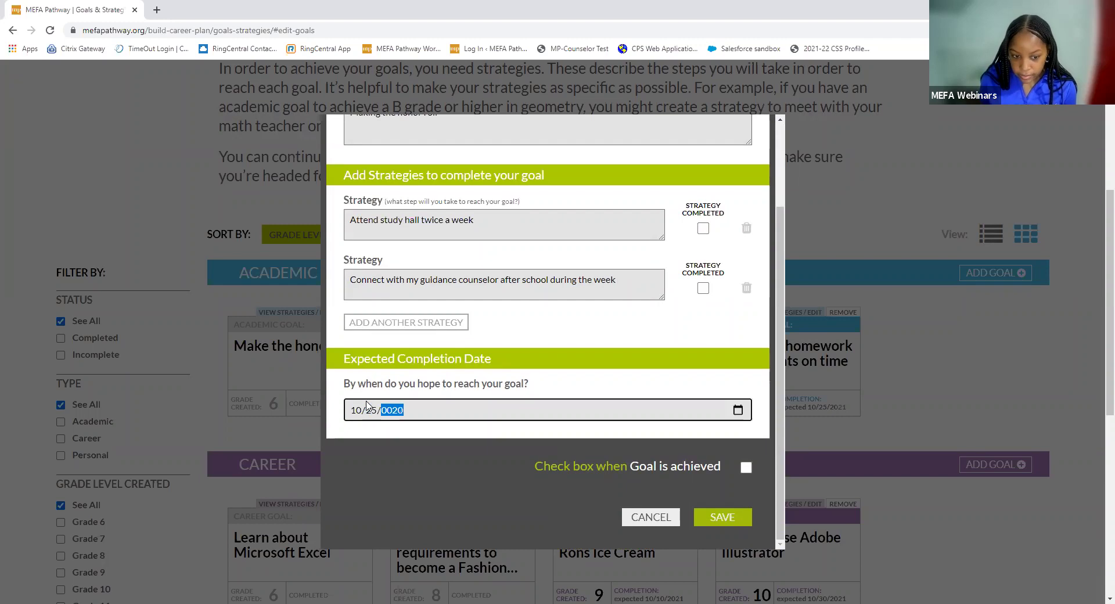
pyautogui.write('1')
pyautogui.click(517, 425)
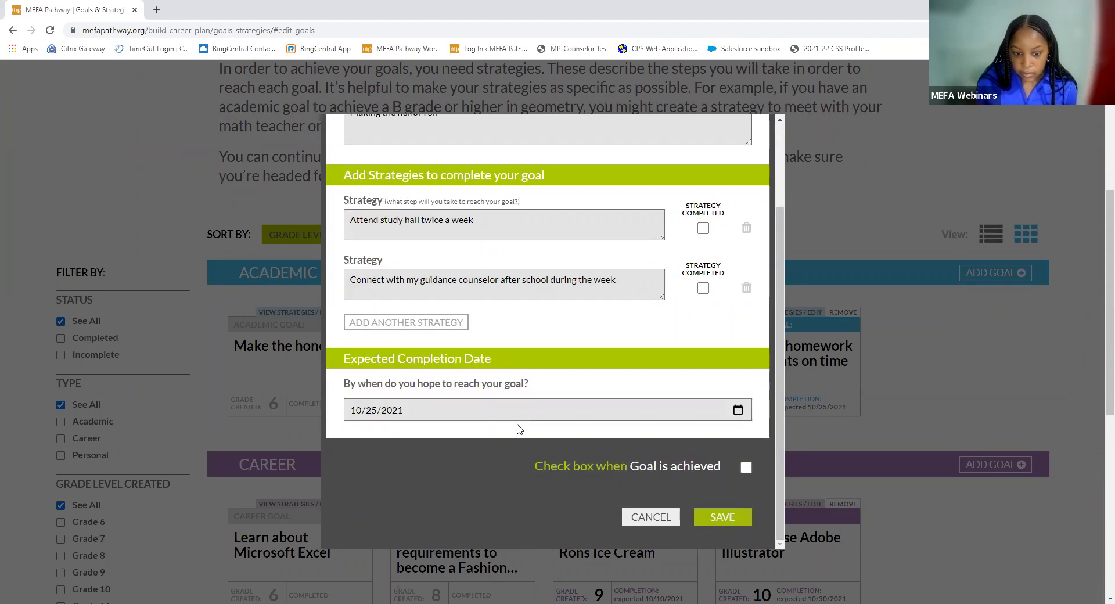
pyautogui.click(722, 517)
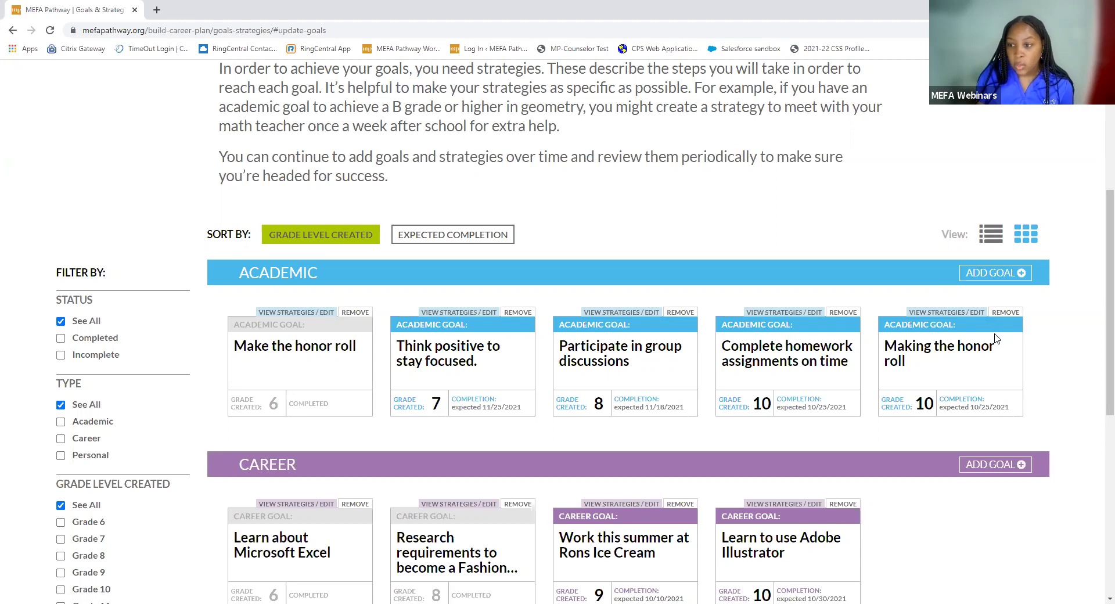
# Mark the academic goal "Making the honor roll" as achieved and save it.
pyautogui.click(973, 314)
pyautogui.scroll(-1, 725, 394)
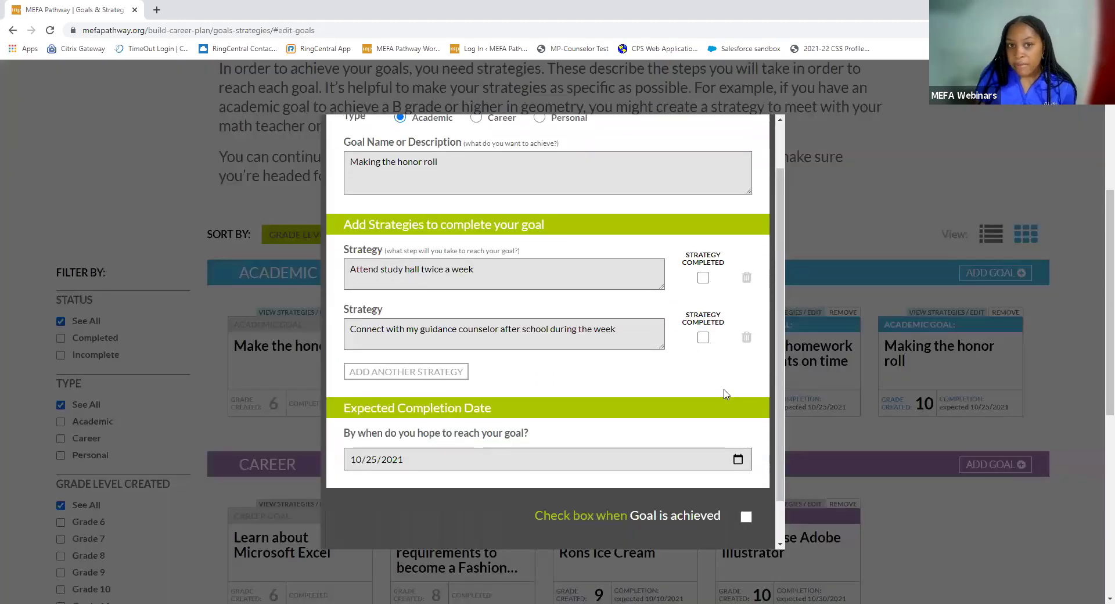
pyautogui.click(746, 516)
pyautogui.scroll(-2, 767, 496)
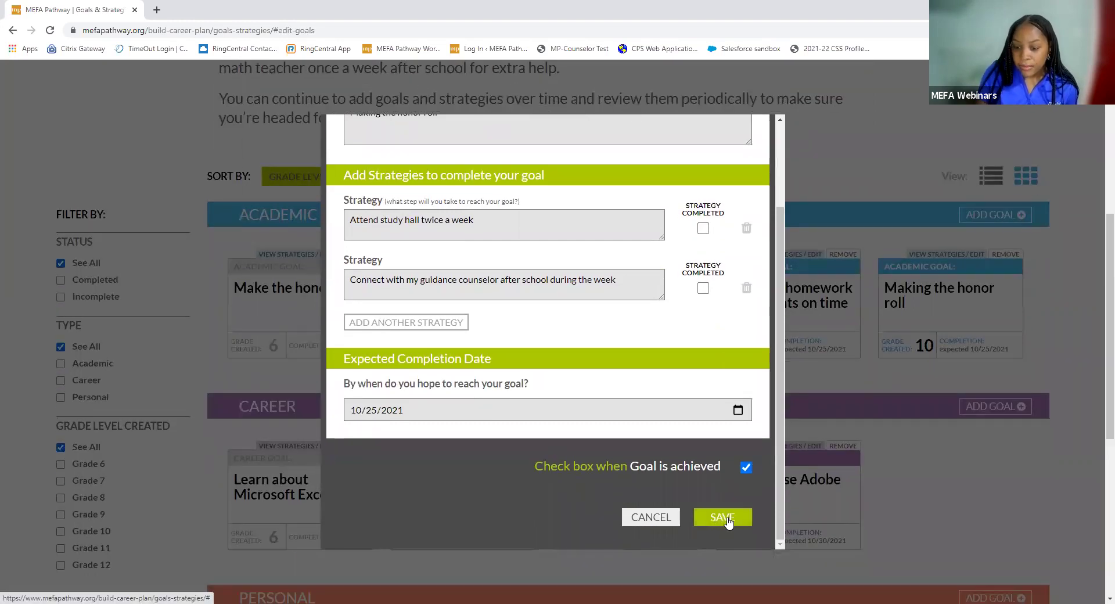
pyautogui.click(727, 516)
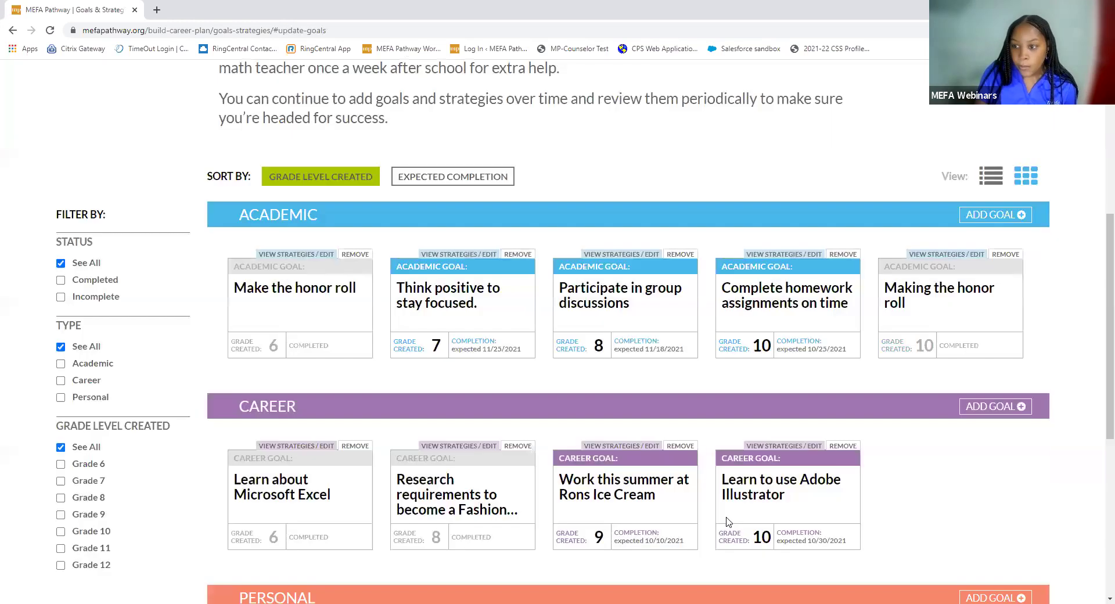
# Filter the goals by status to show only Completed ones and review them across all categories.
pyautogui.click(60, 265)
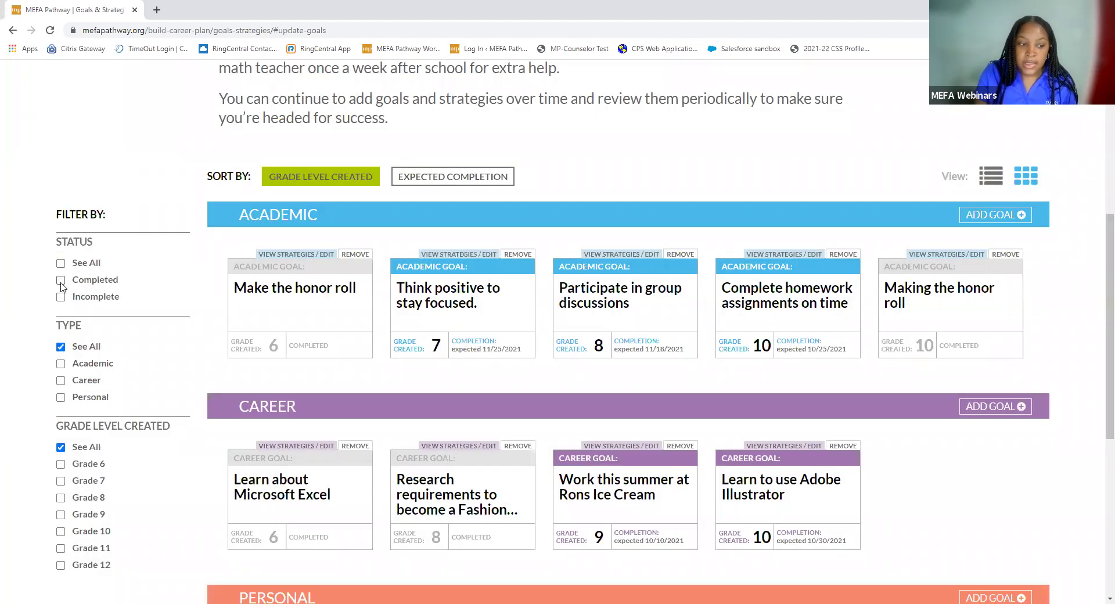
pyautogui.click(61, 282)
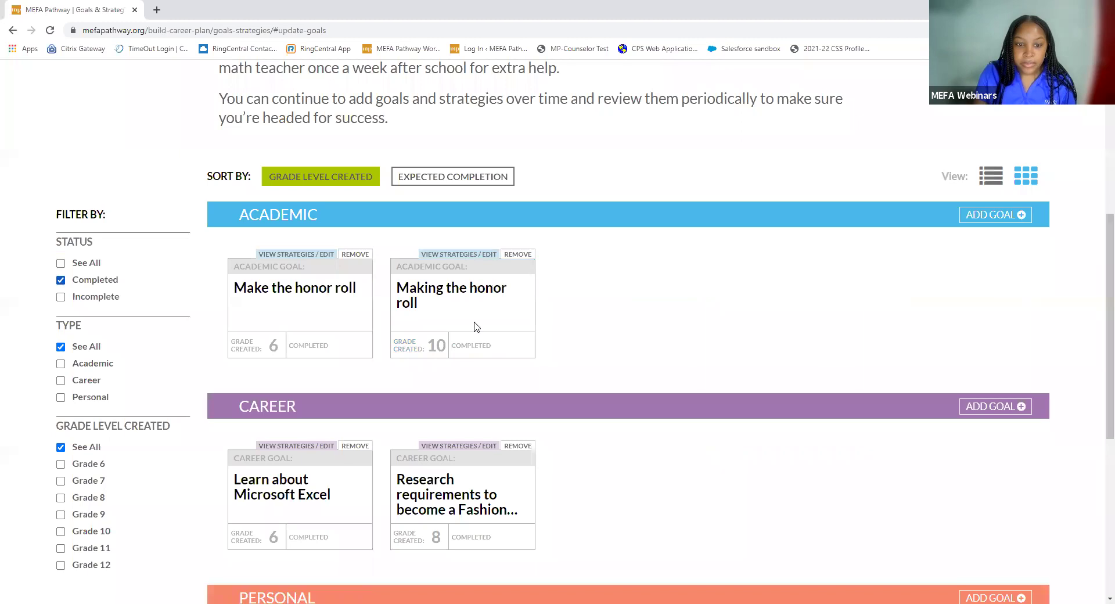
pyautogui.scroll(-4, 410, 351)
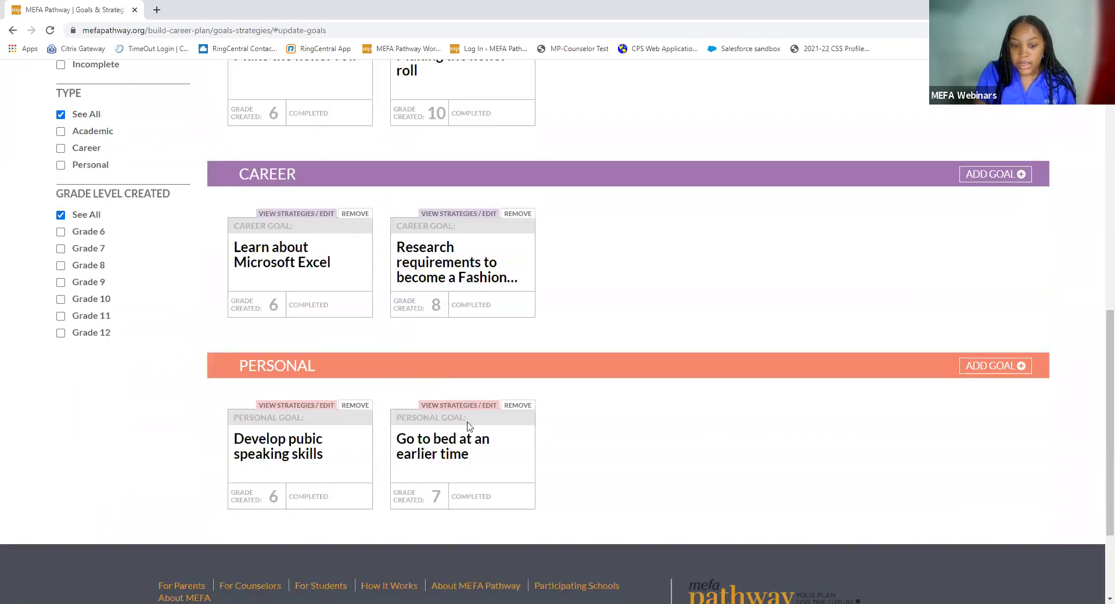
pyautogui.scroll(5, 468, 424)
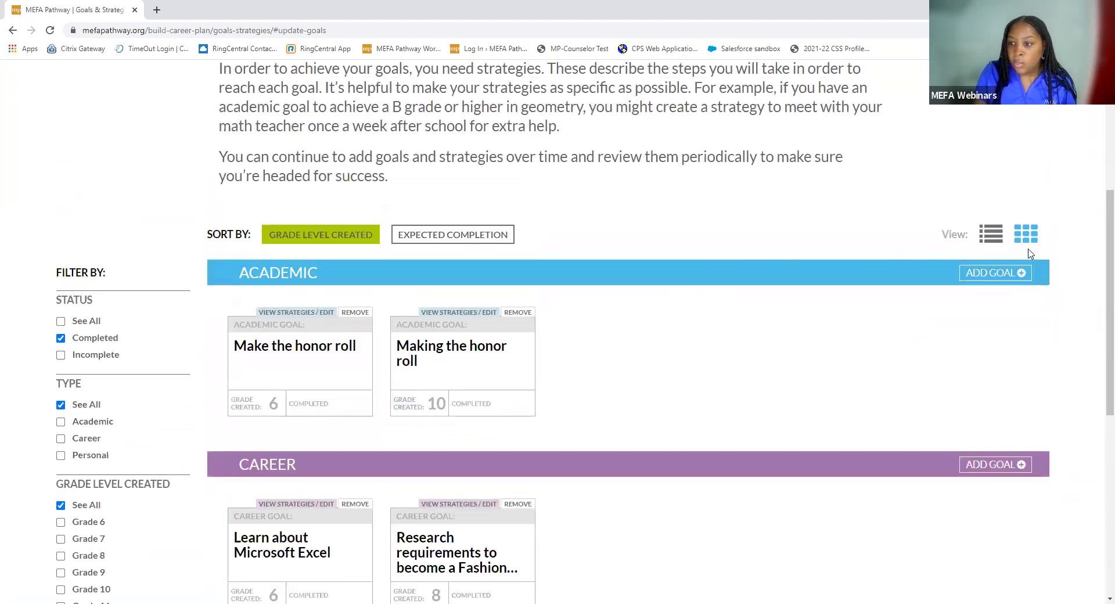
# Look at the completed goals in list view and return to the grid view.
pyautogui.click(985, 243)
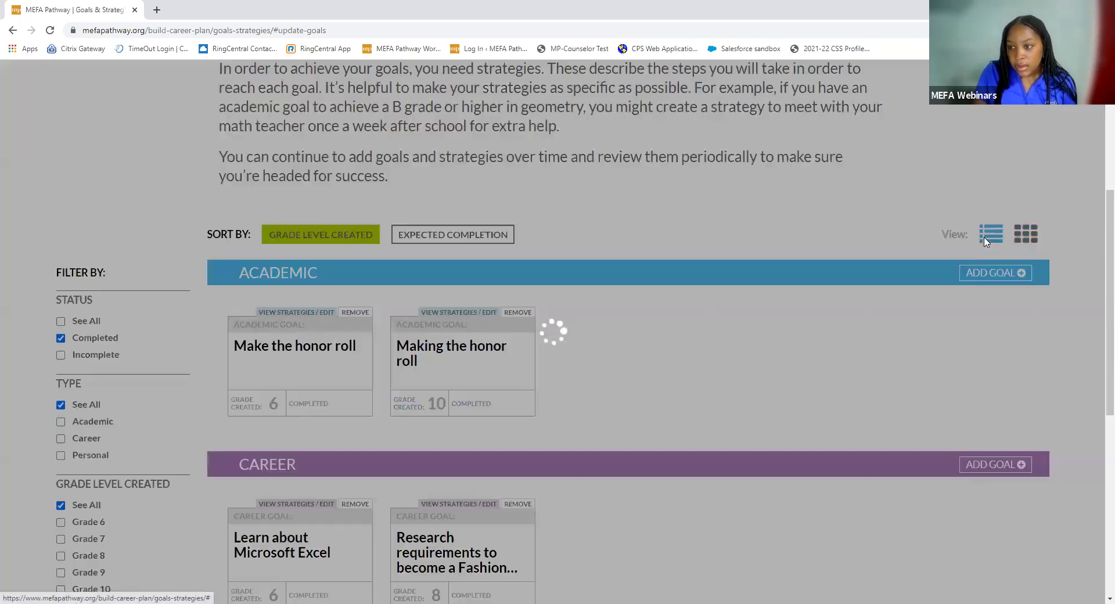
pyautogui.scroll(-3, 812, 354)
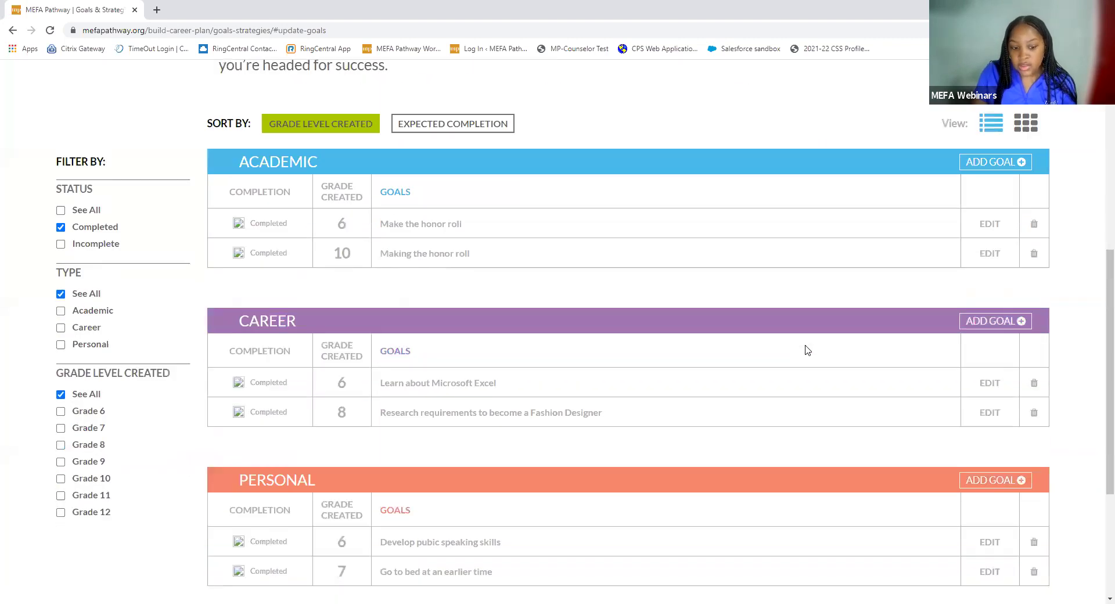
pyautogui.scroll(1, 813, 346)
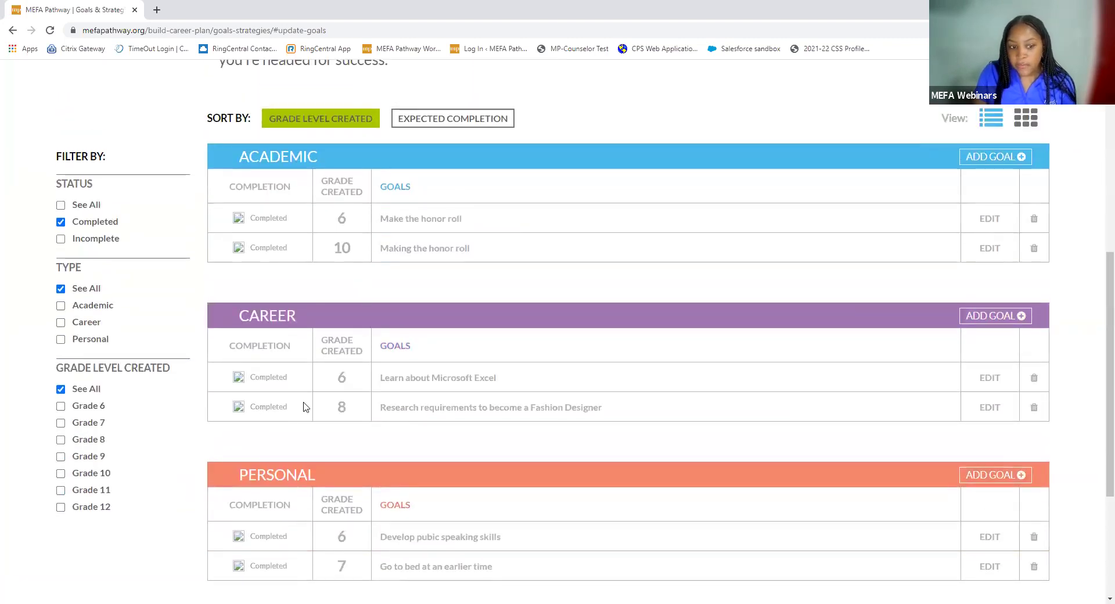
pyautogui.scroll(1, 335, 529)
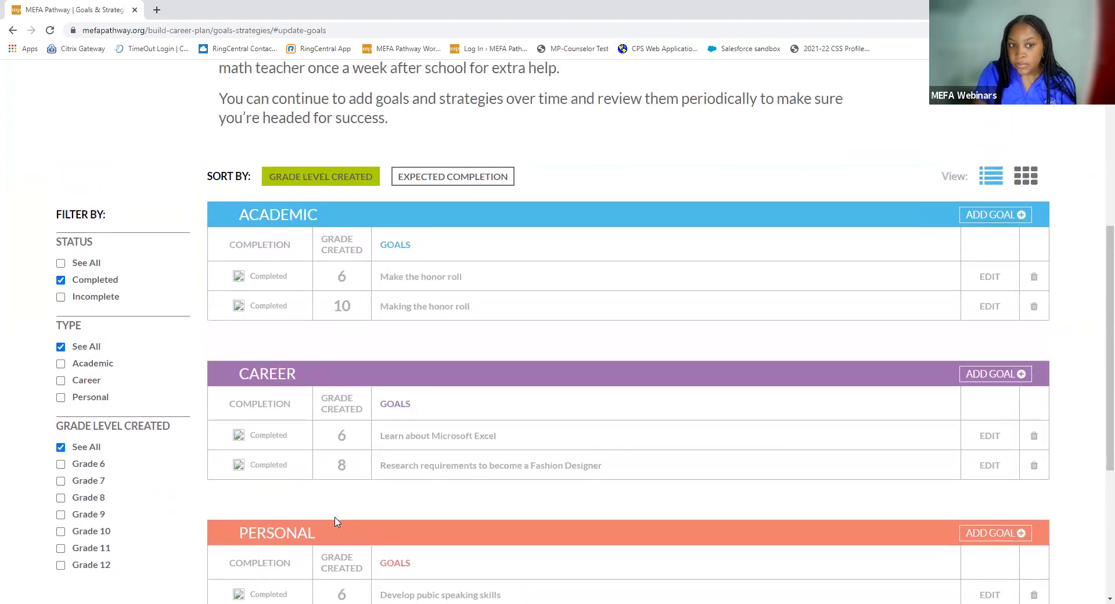
pyautogui.click(1026, 175)
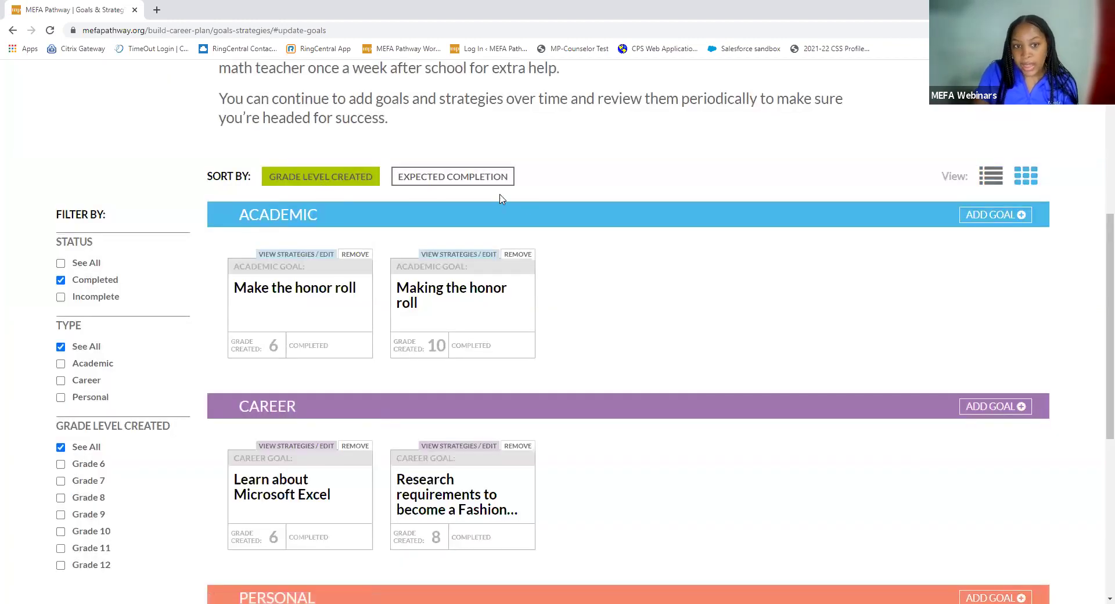
# Sort the completed goals by expected completion and look through the reordered cards.
pyautogui.click(478, 185)
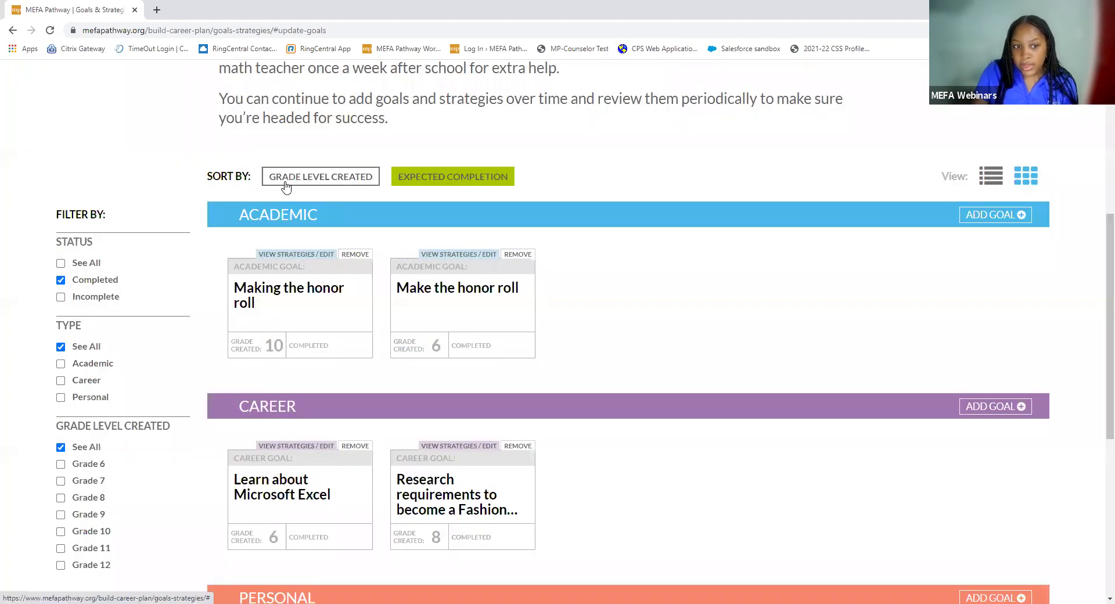
pyautogui.scroll(-2, 270, 204)
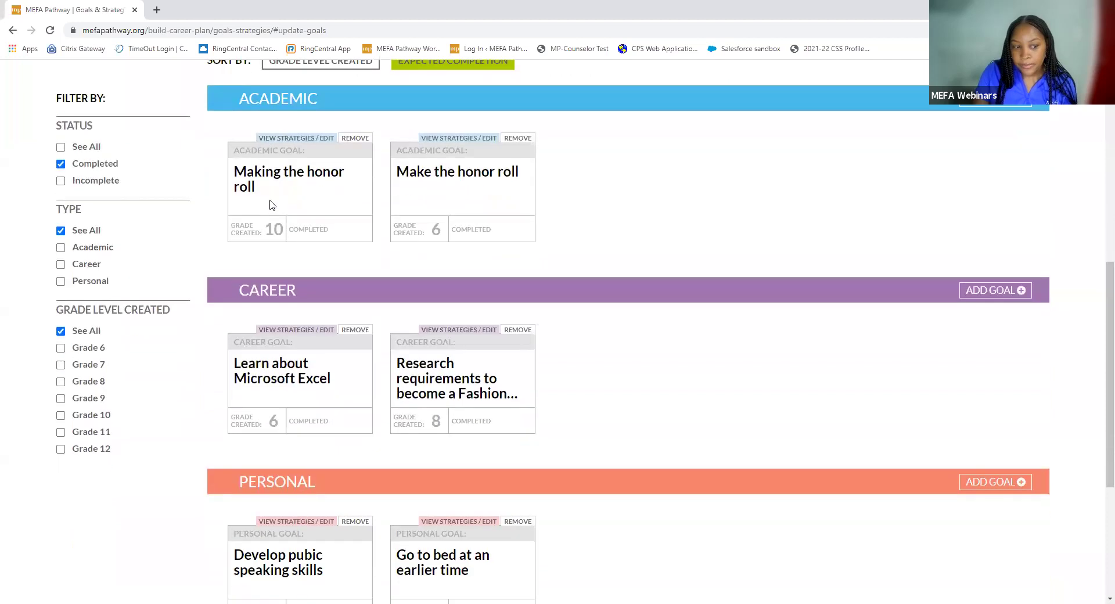
pyautogui.scroll(-1, 273, 191)
pyautogui.scroll(4, 274, 192)
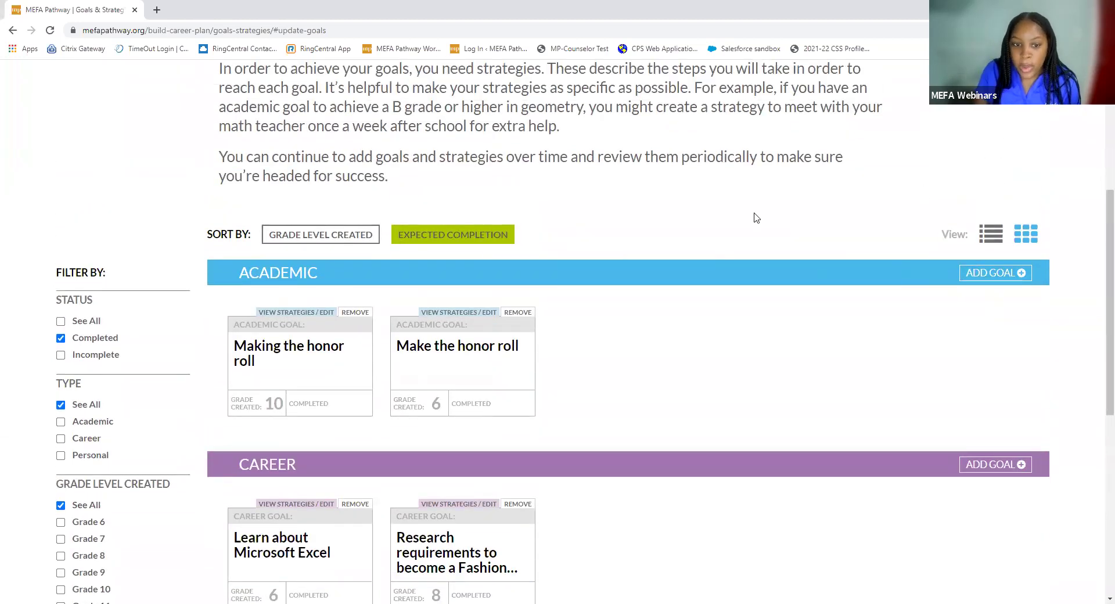
# Open a blank career goal form to check its grade when created, and close it without saving.
pyautogui.scroll(-1, 976, 401)
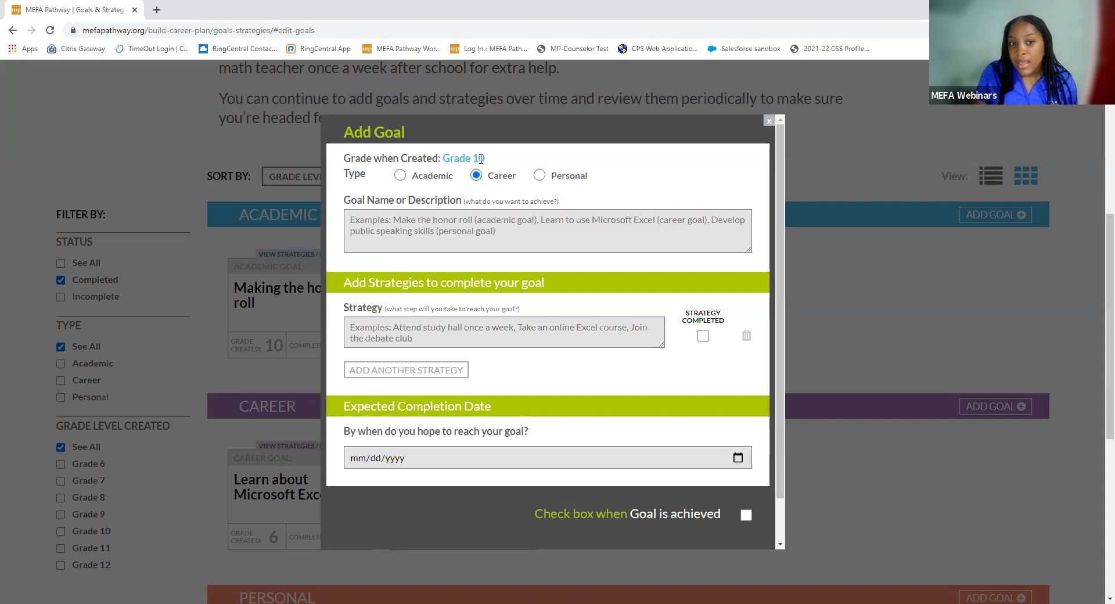
pyautogui.scroll(2, 473, 163)
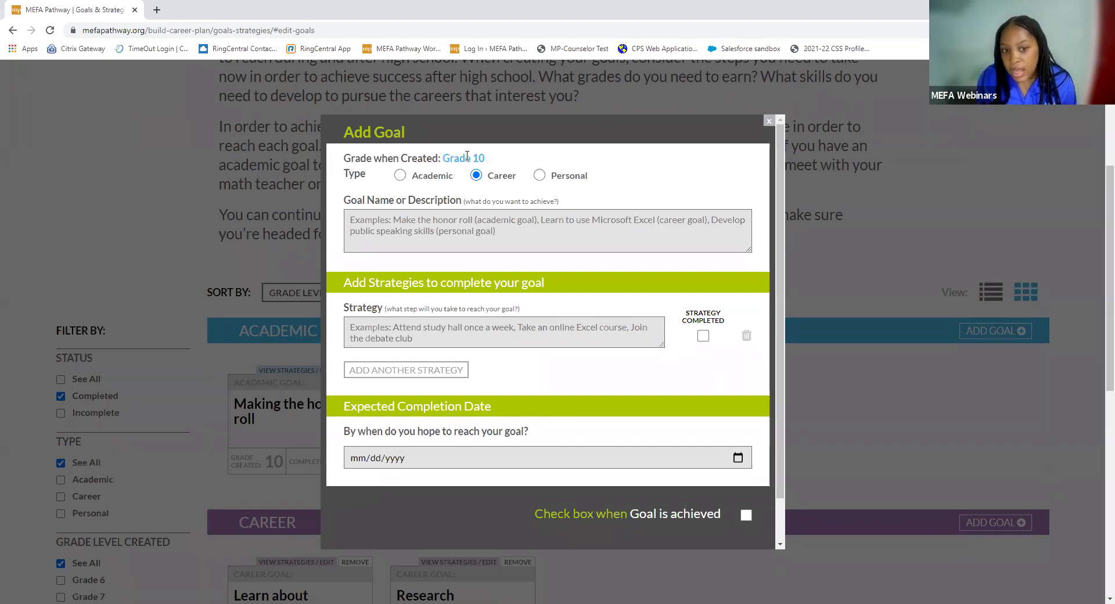
pyautogui.click(765, 122)
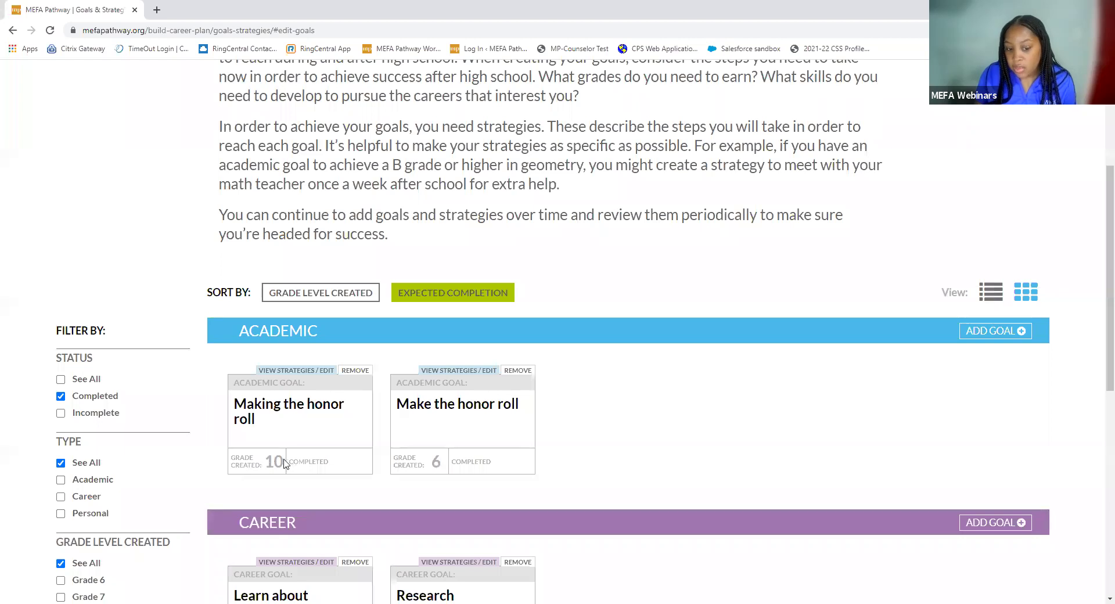
# Look over the completed goals once more and go to My Dashboard in the Create Profile section.
pyautogui.scroll(-1, 316, 442)
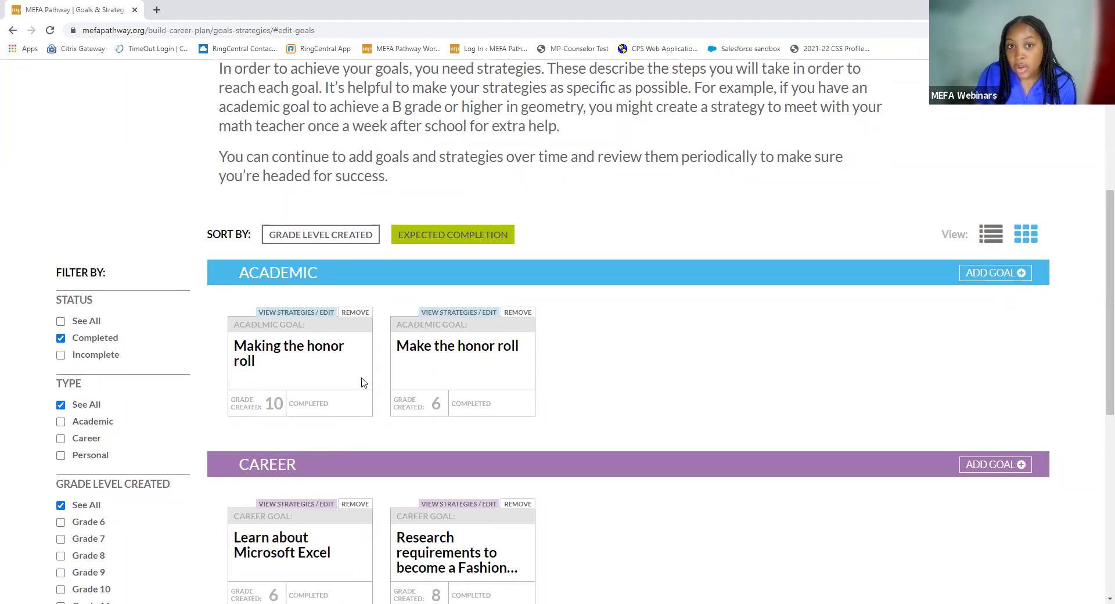
pyautogui.scroll(-4, 373, 385)
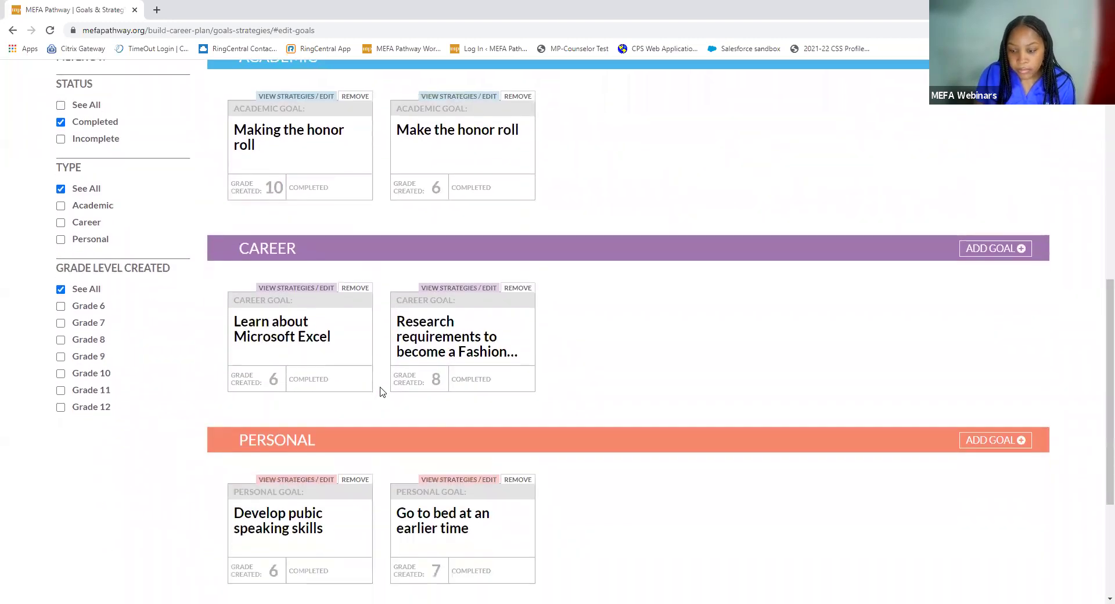
pyautogui.scroll(-1, 382, 391)
pyautogui.scroll(4, 383, 389)
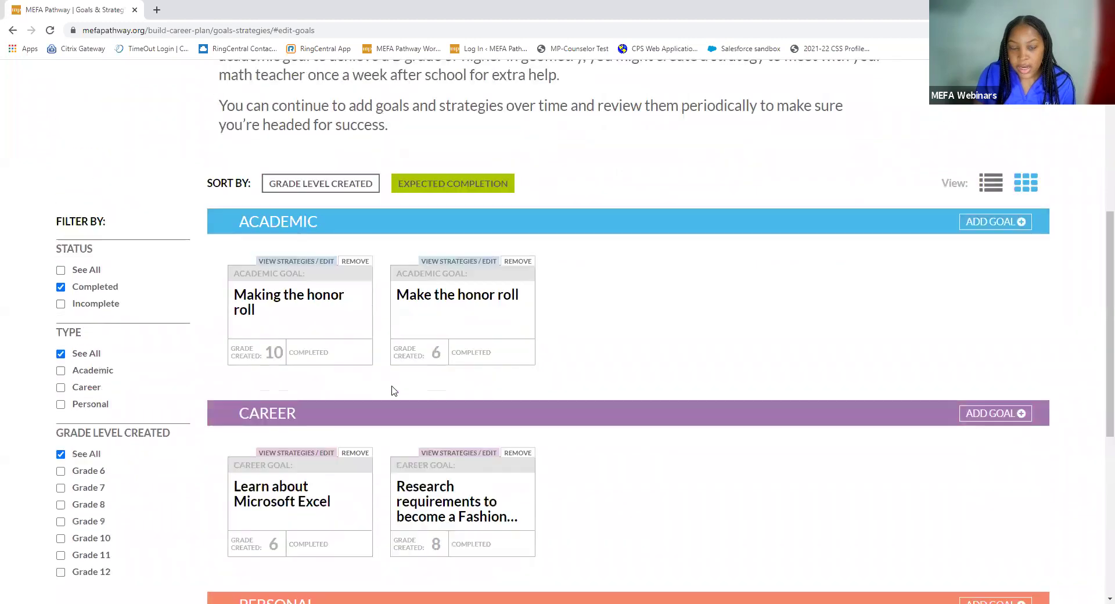
pyautogui.scroll(6, 394, 390)
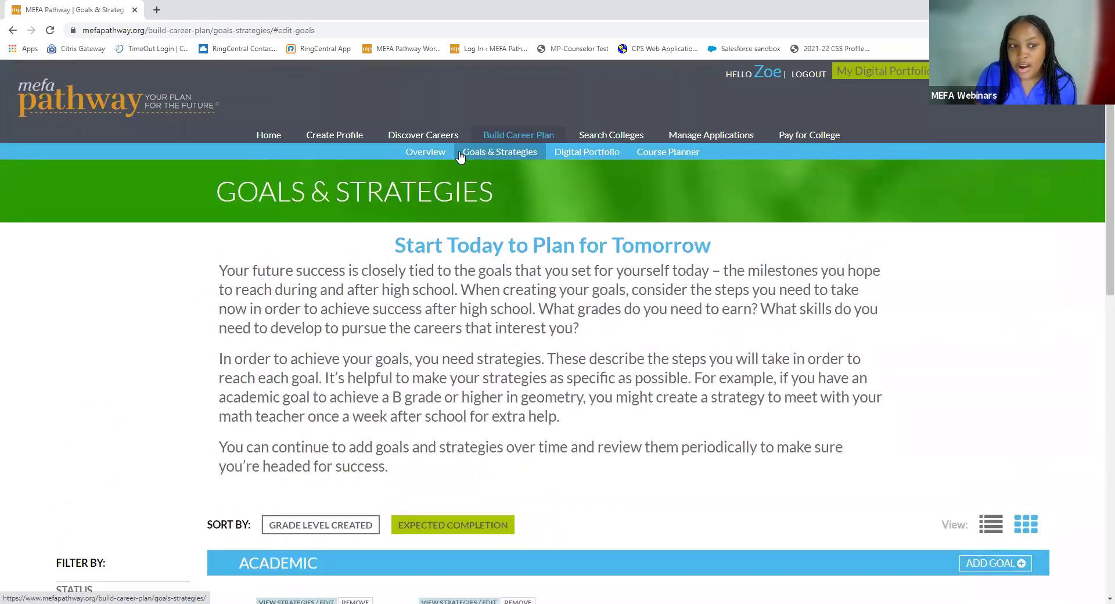
pyautogui.click(300, 139)
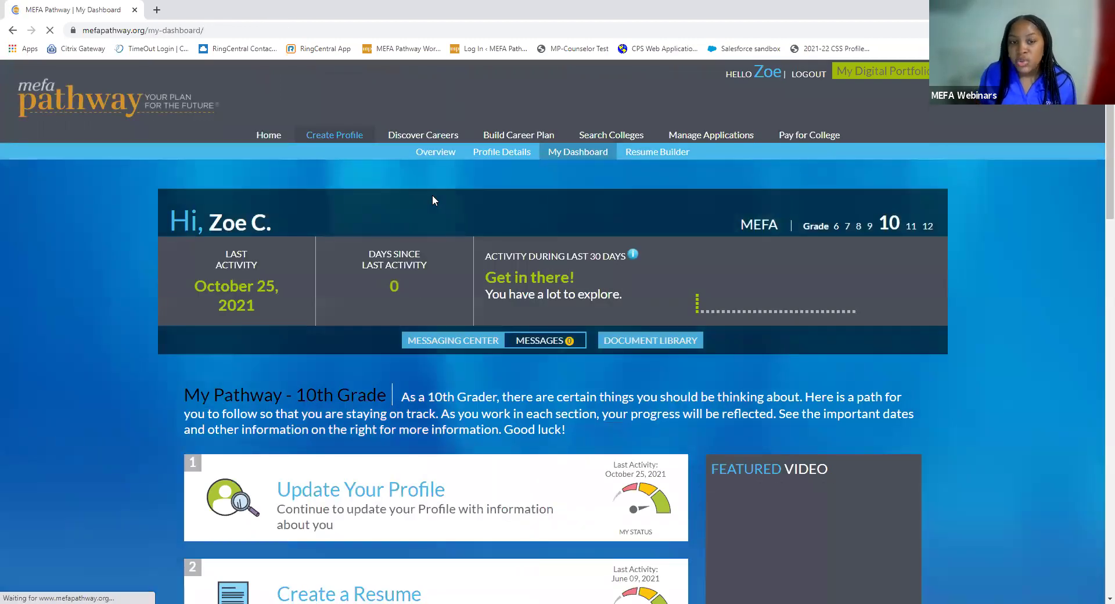